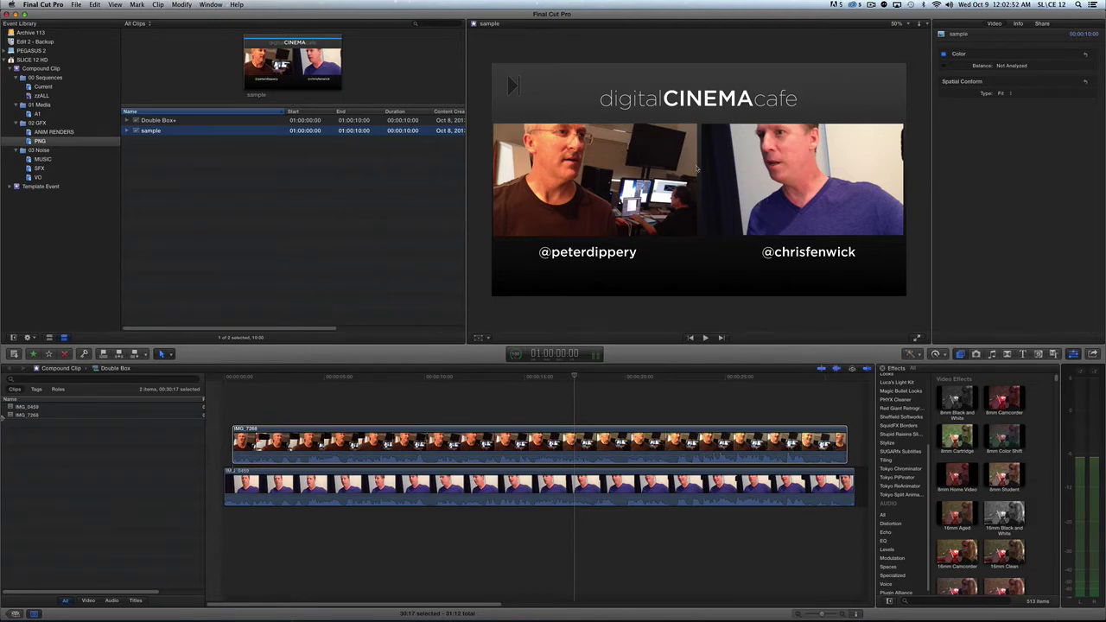
# Step: Preview the timeline footage and the sample layout, and check the Double Box design in Photoshop before returning to Final Cut Pro
pyautogui.click(599, 441)
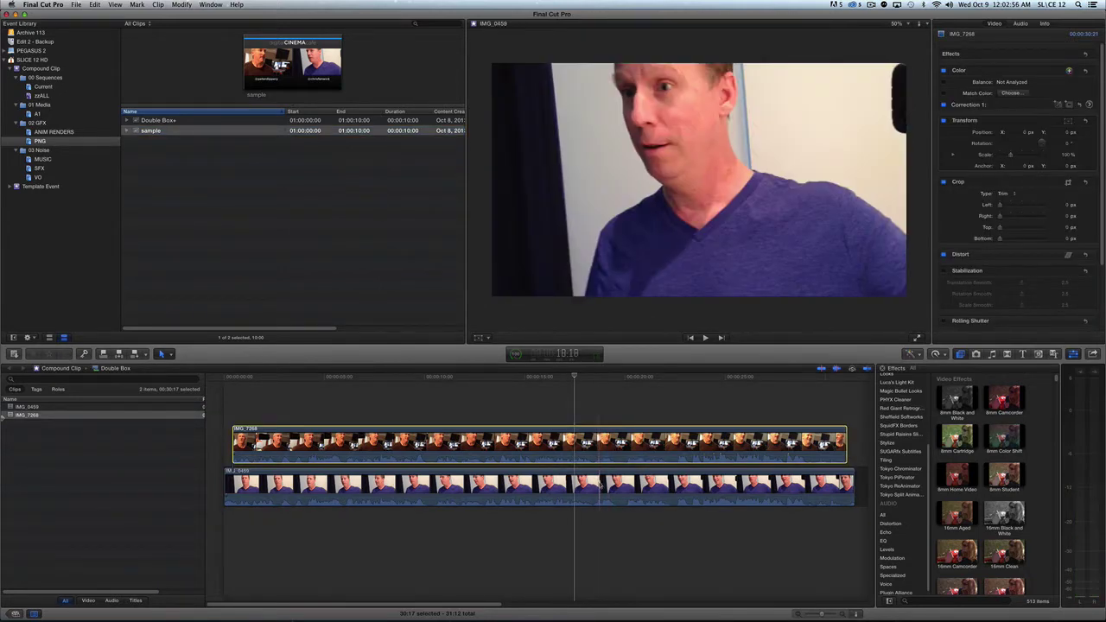
pyautogui.click(288, 76)
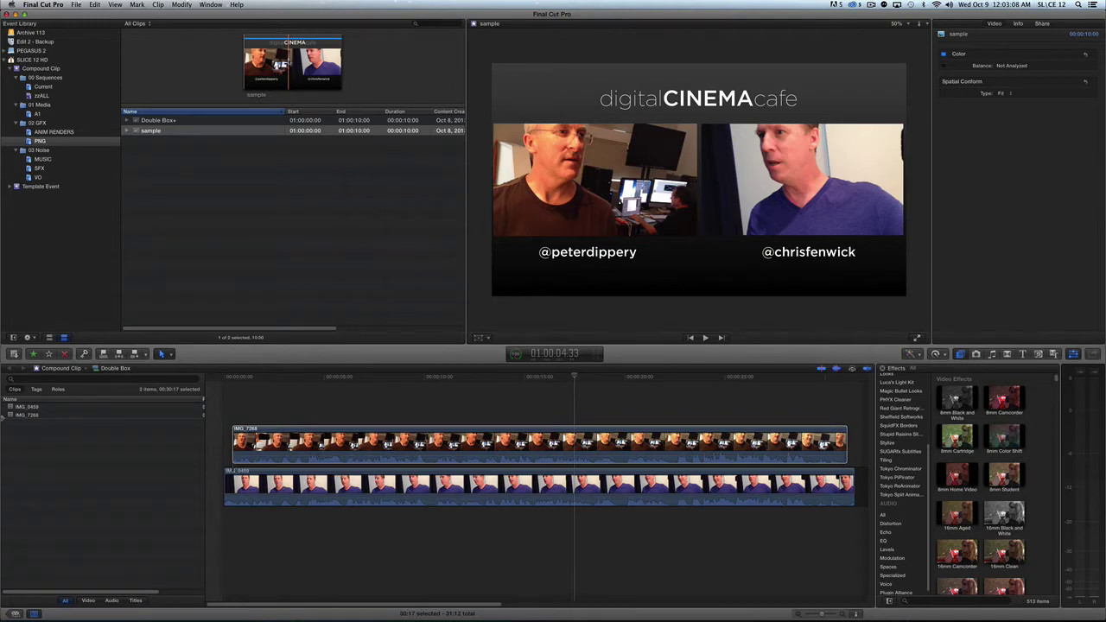
pyautogui.press('super+Tab')
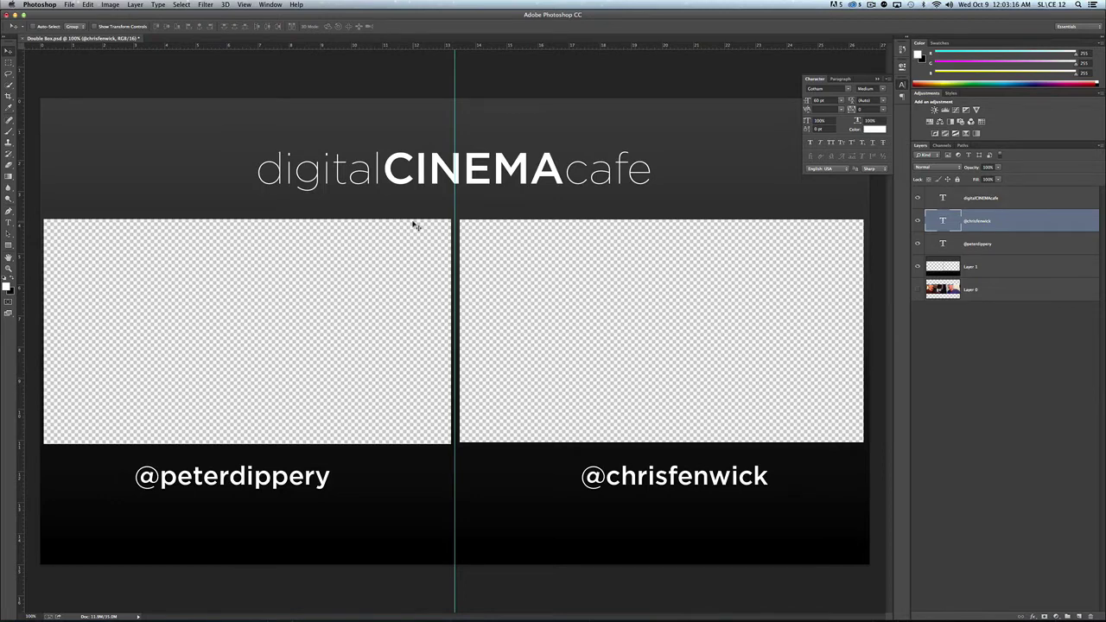
pyautogui.press('super+Tab')
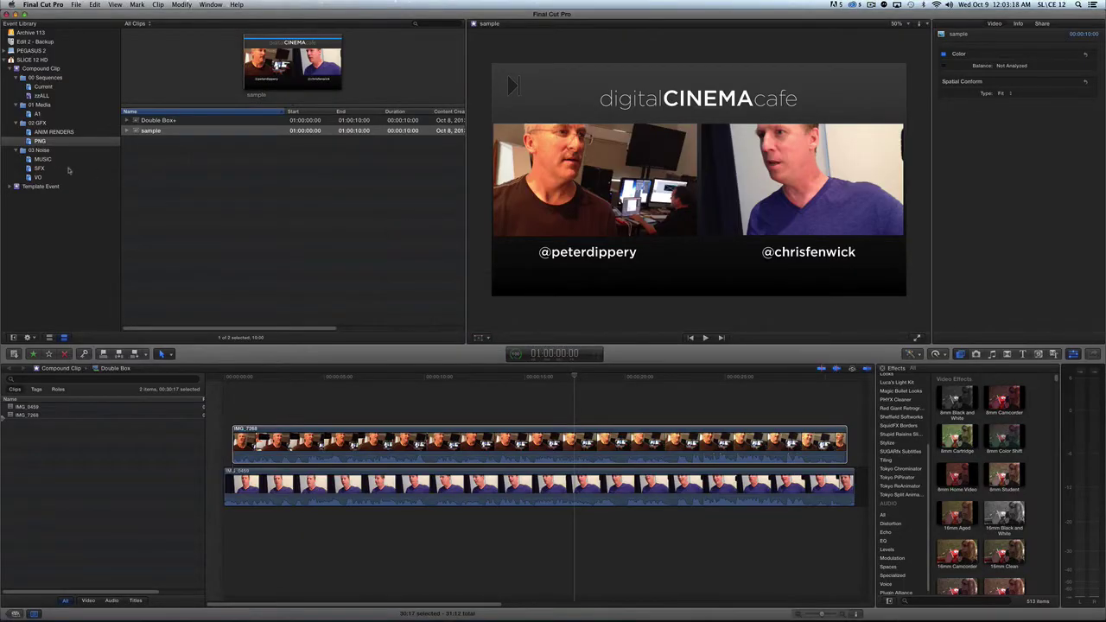
# Step: Place the Double Box+ graphic above both video clips in the timeline and extend its ends to cover the footage
pyautogui.click(138, 124)
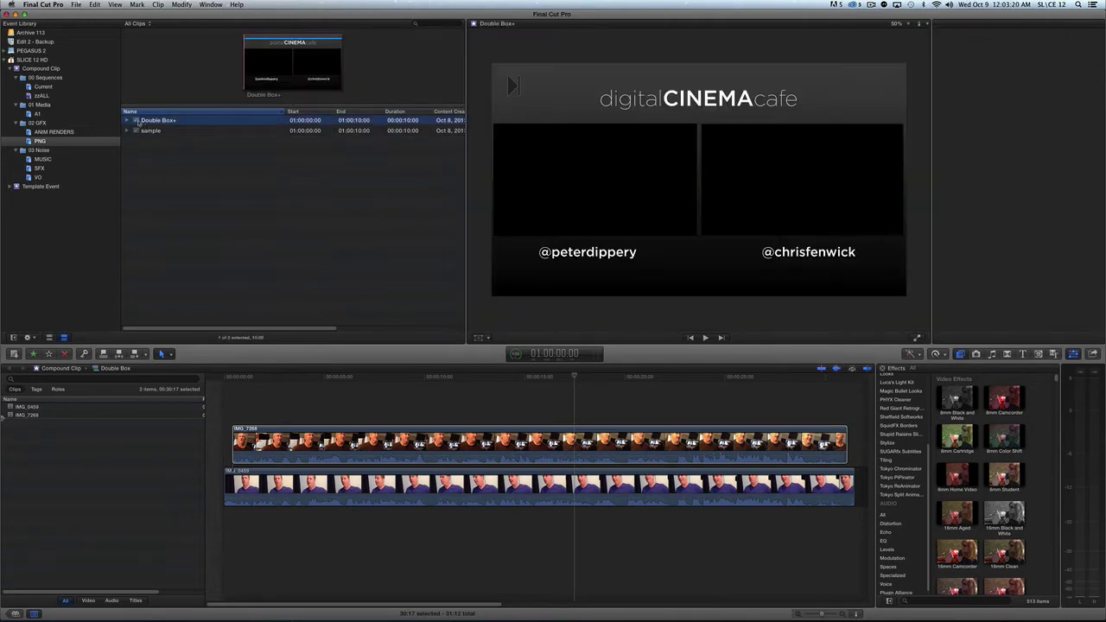
pyautogui.moveTo(139, 123); pyautogui.dragTo(400, 407)
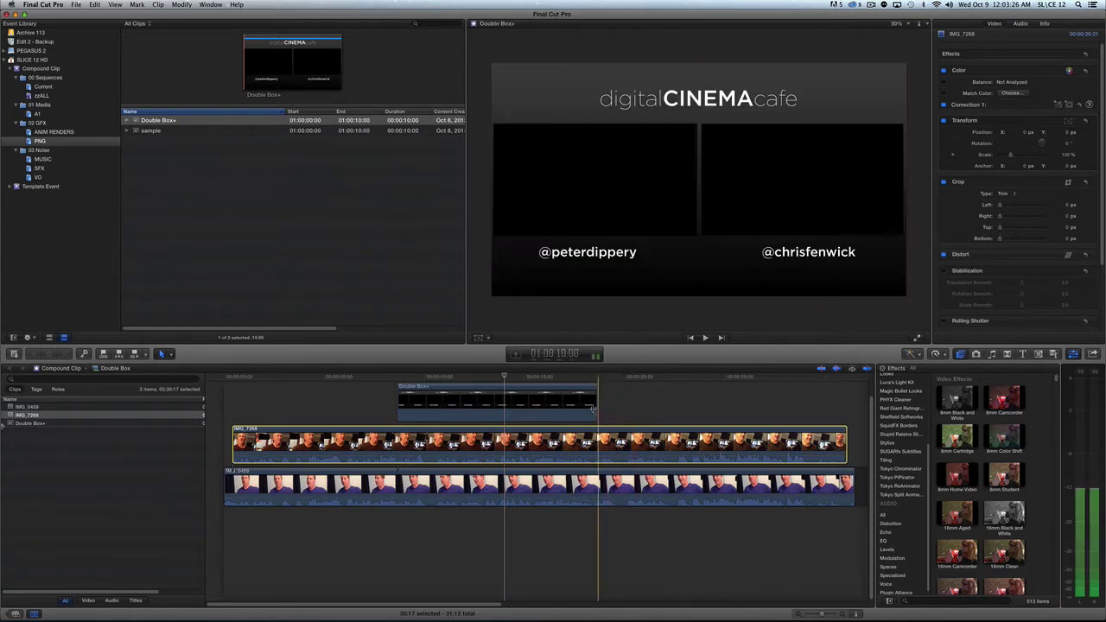
pyautogui.moveTo(593, 408); pyautogui.dragTo(834, 396)
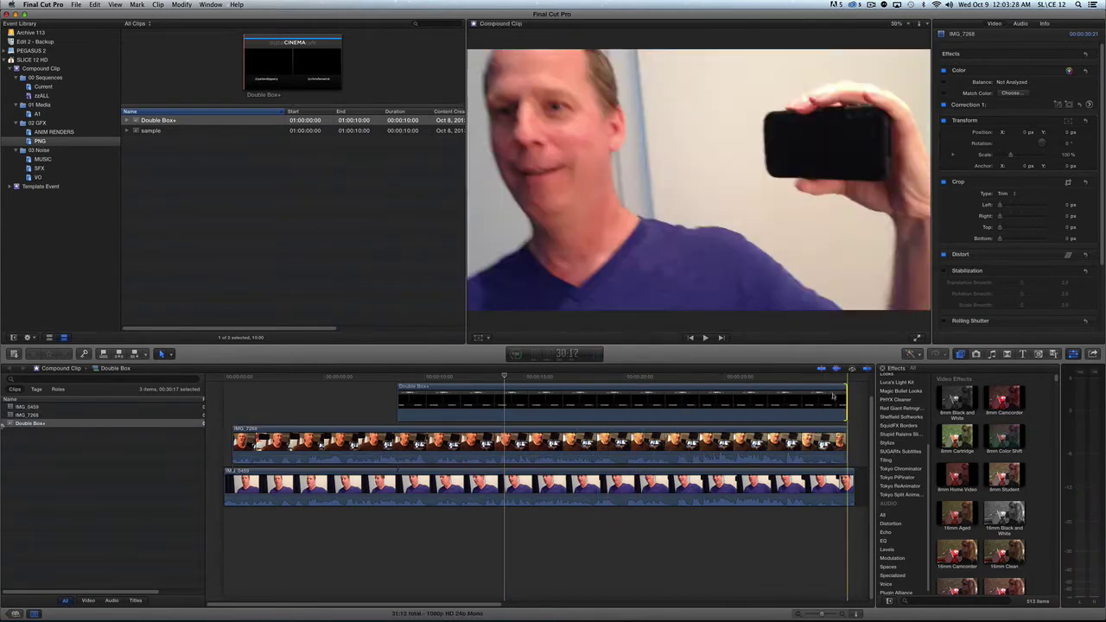
pyautogui.moveTo(399, 402); pyautogui.dragTo(227, 398)
pyautogui.click(530, 537)
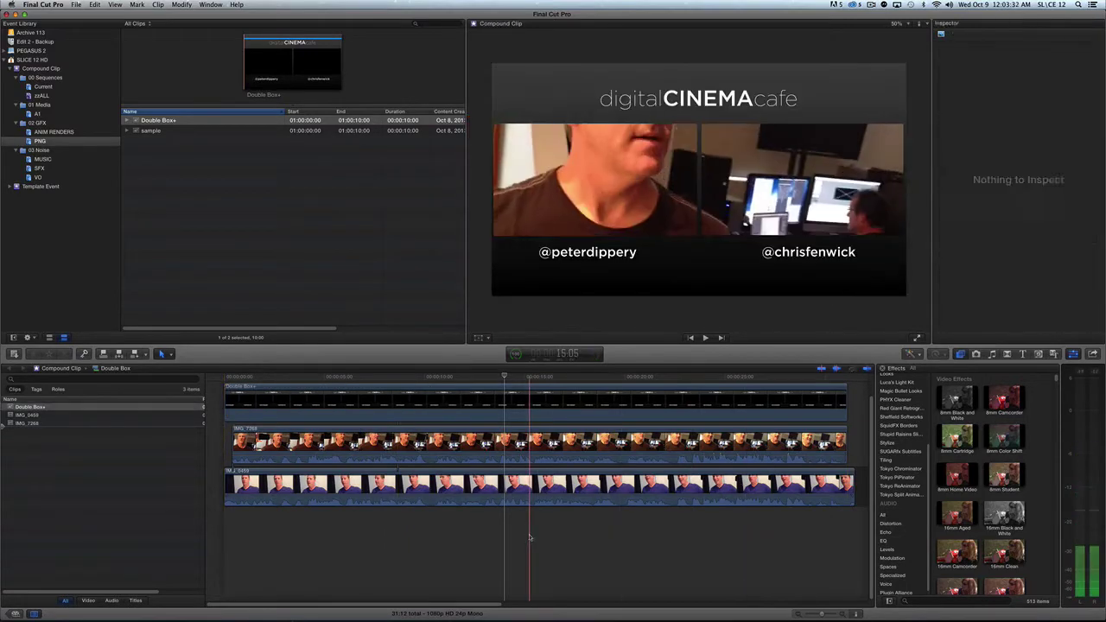
# Step: Scale both video clips, IMG_7268 and IMG_0459, together to 50%
pyautogui.moveTo(529, 538); pyautogui.dragTo(605, 443)
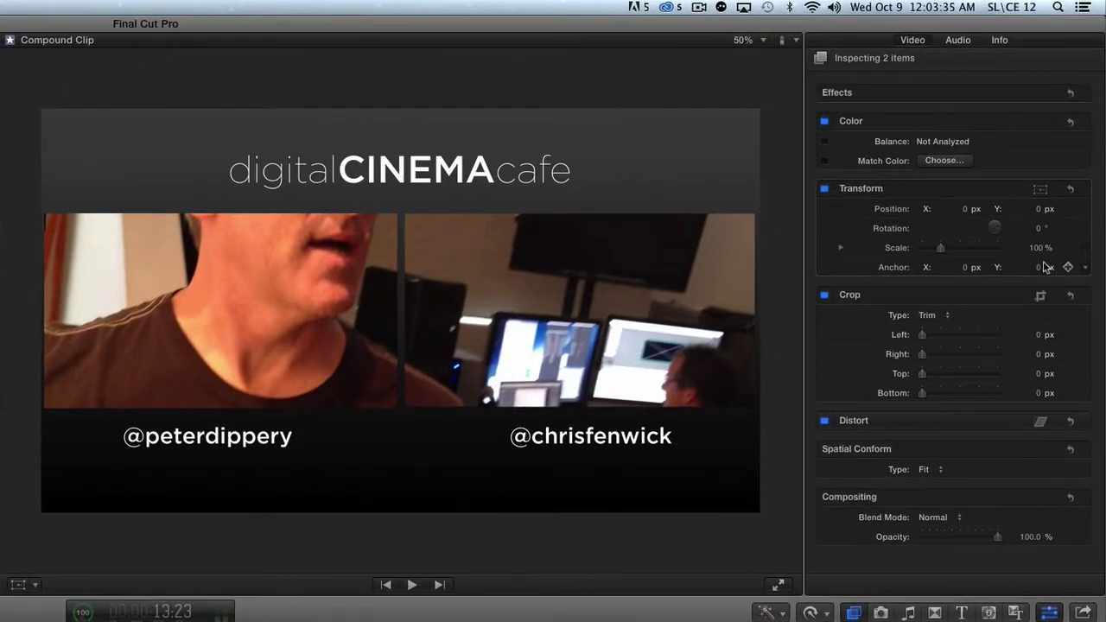
pyautogui.click(1059, 175)
pyautogui.click(1039, 250)
pyautogui.write('50')
pyautogui.press('Return')
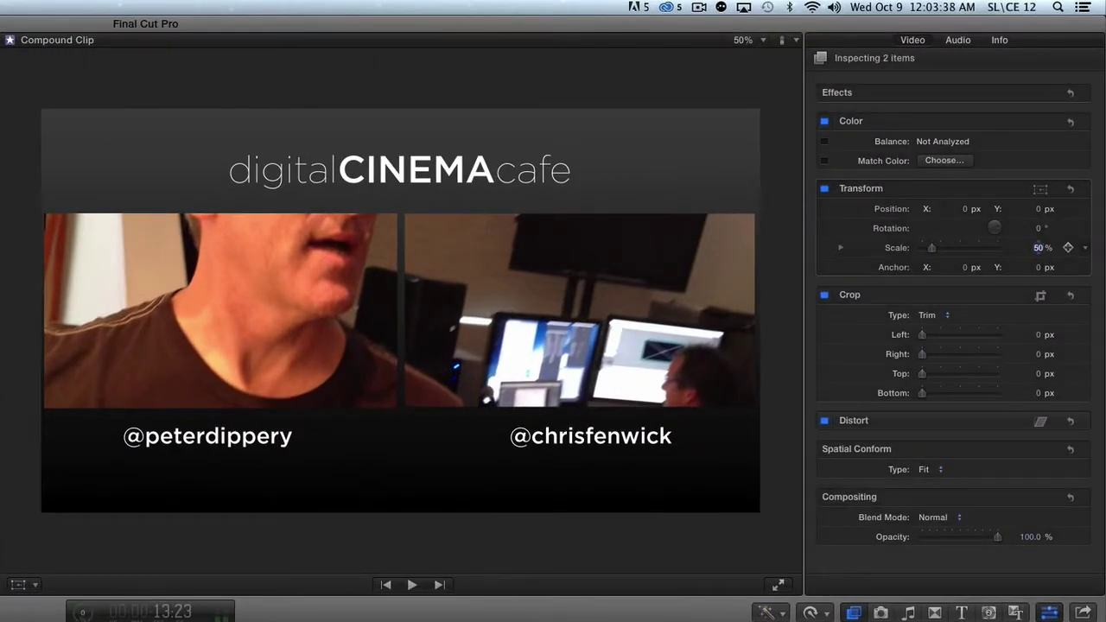
# Step: Set the horizontal position of clip IMG_7268 to -480 px
pyautogui.press('space')
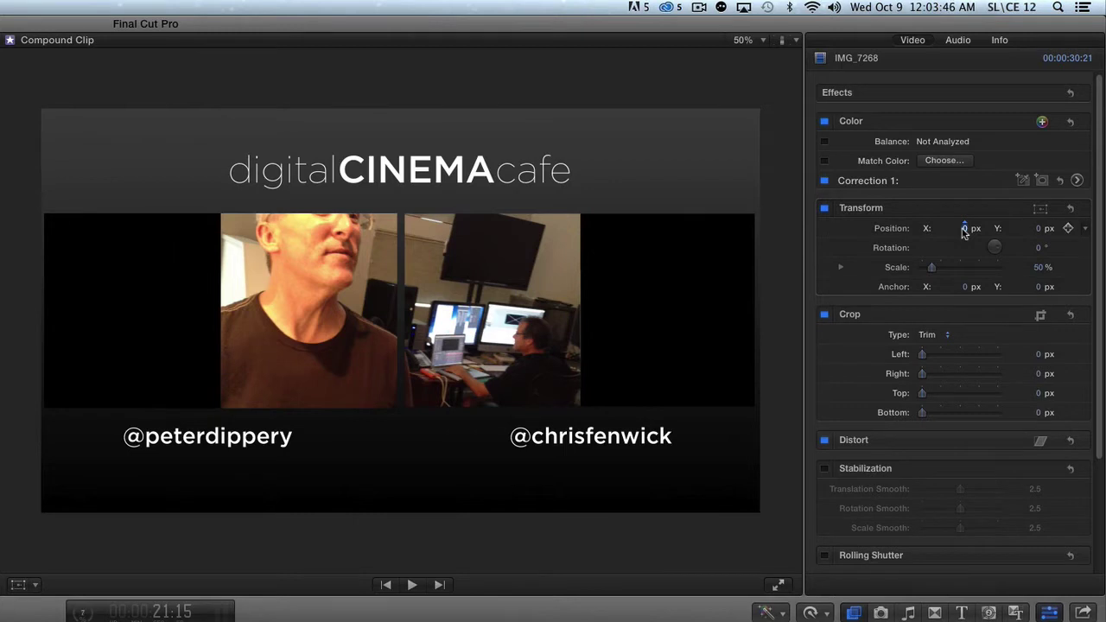
pyautogui.write('-480')
pyautogui.press('Return')
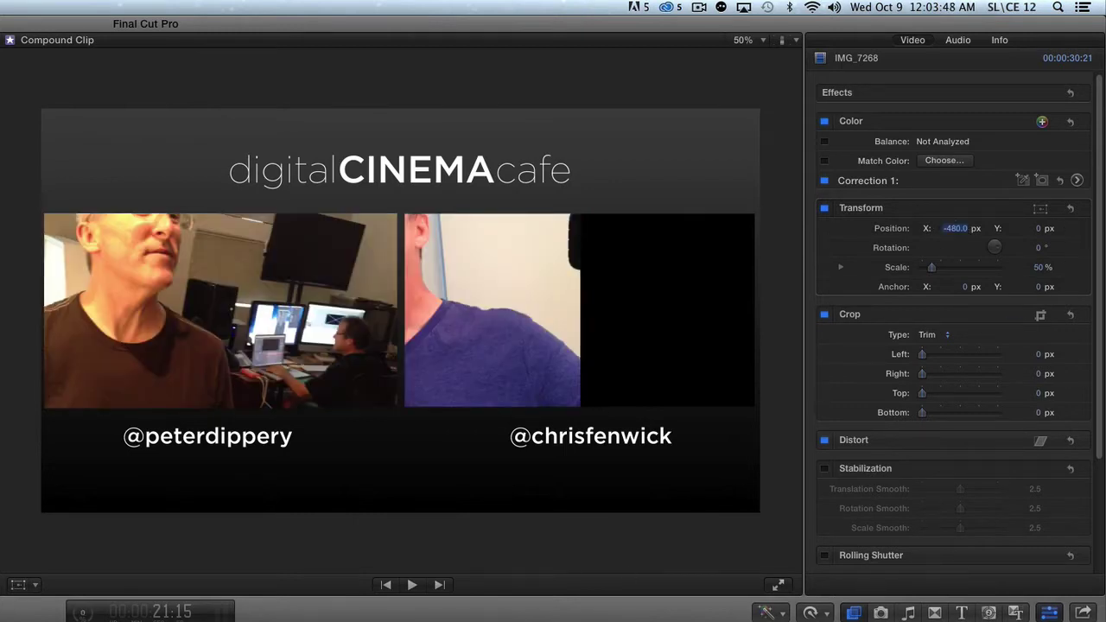
# Step: Set the horizontal position of clip IMG_0459 to 480 px
pyautogui.click(553, 620)
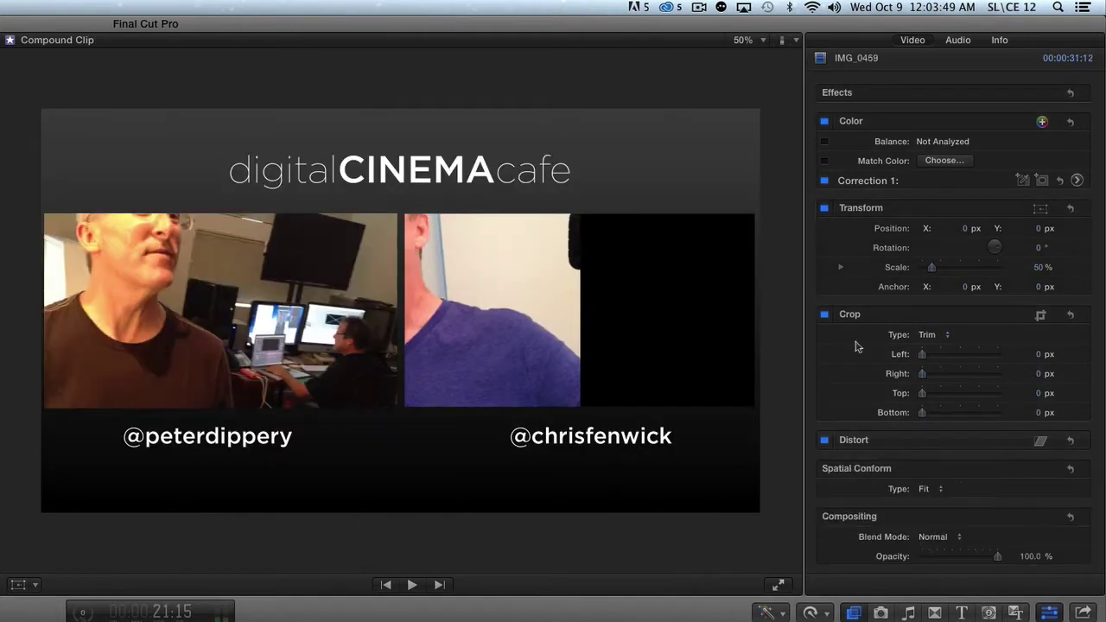
pyautogui.click(966, 228)
pyautogui.write('480')
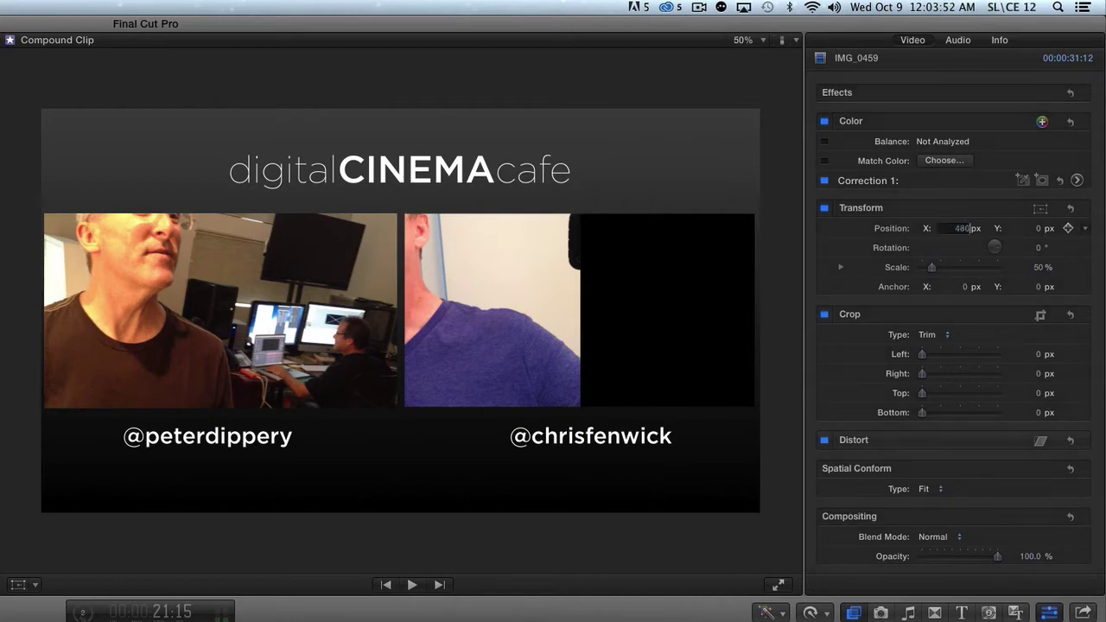
pyautogui.press('Return')
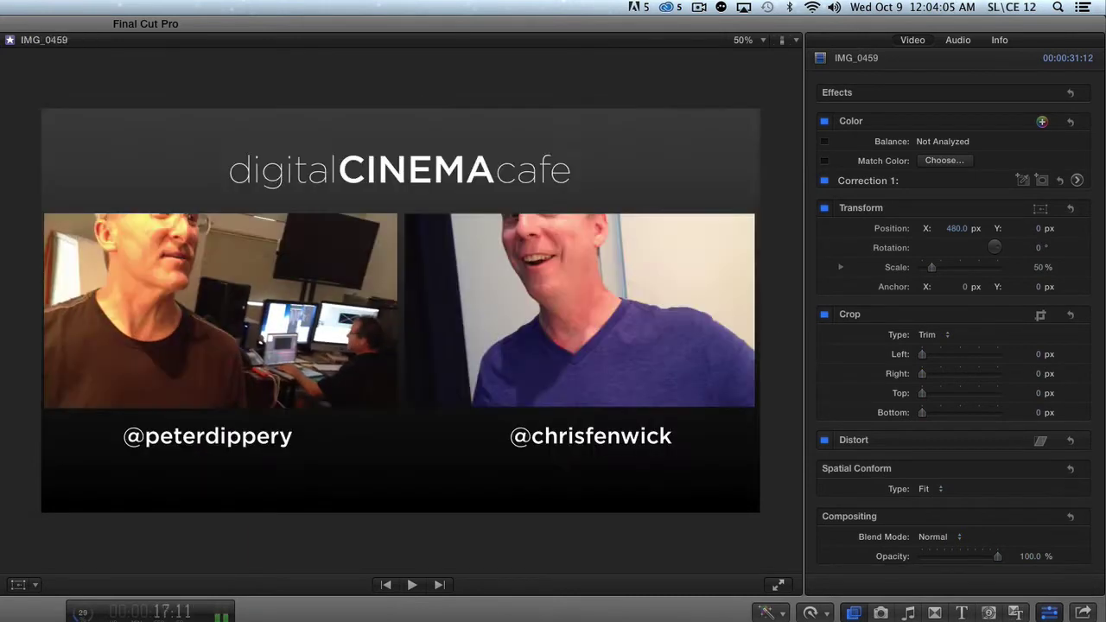
# Step: Try repositioning IMG_0459 with the on-screen Transform controls while both video clips are selected, and undo the move
pyautogui.moveTo(605, 621); pyautogui.dragTo(919, 396)
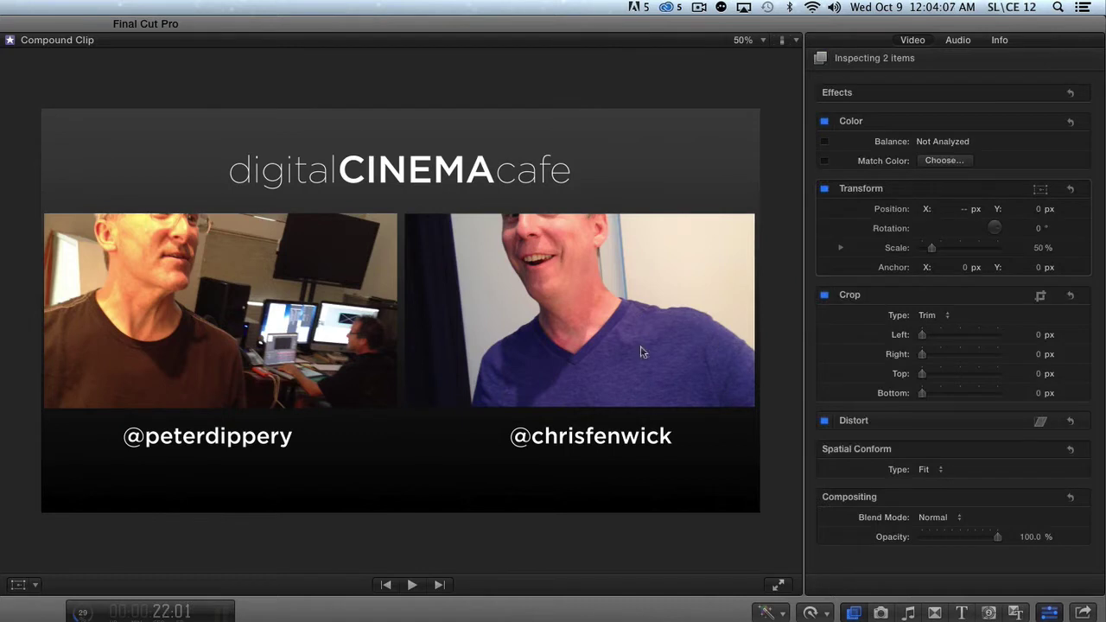
pyautogui.click(21, 586)
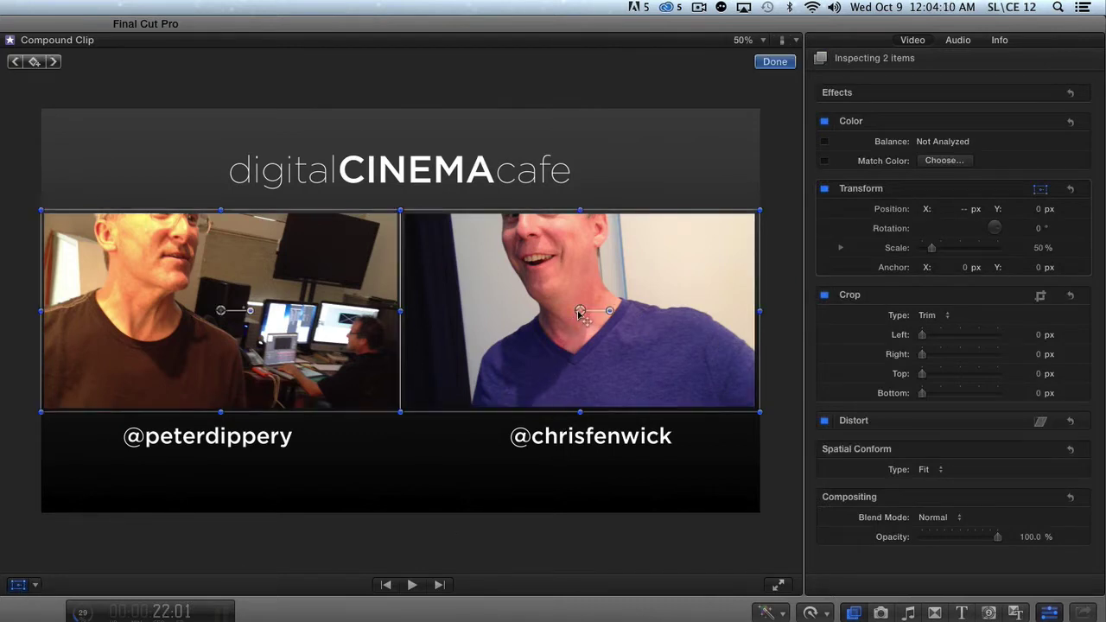
pyautogui.moveTo(581, 311); pyautogui.dragTo(579, 316)
pyautogui.press('super+z')
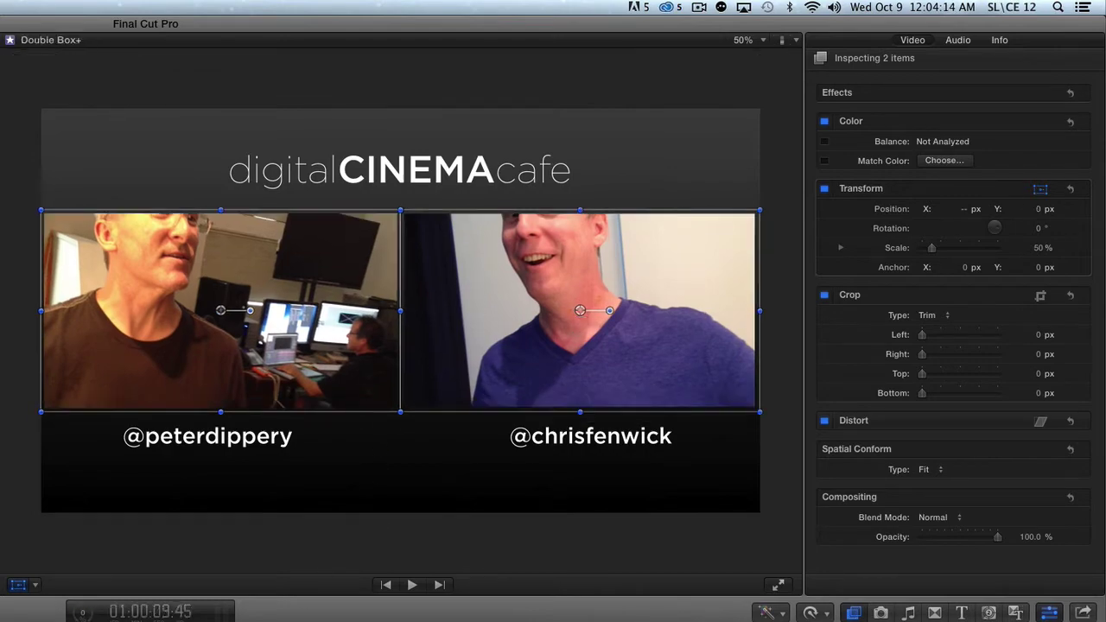
pyautogui.click(565, 554)
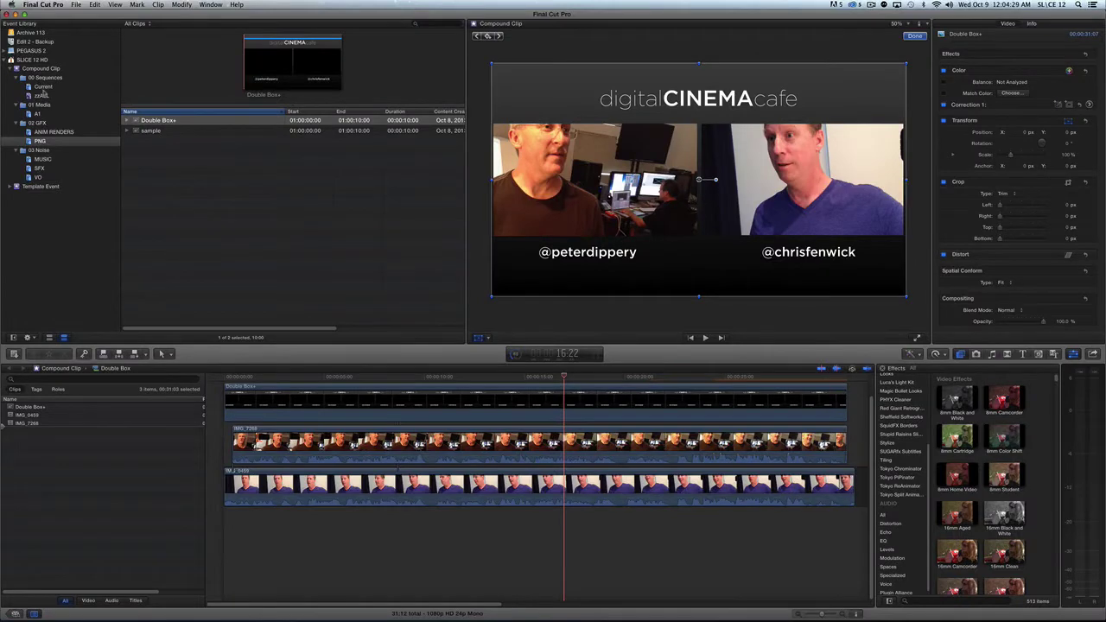
# Step: Add the Double Box compound clip from the zzALL collection to the A1 keyword collection and open A1
pyautogui.click(41, 96)
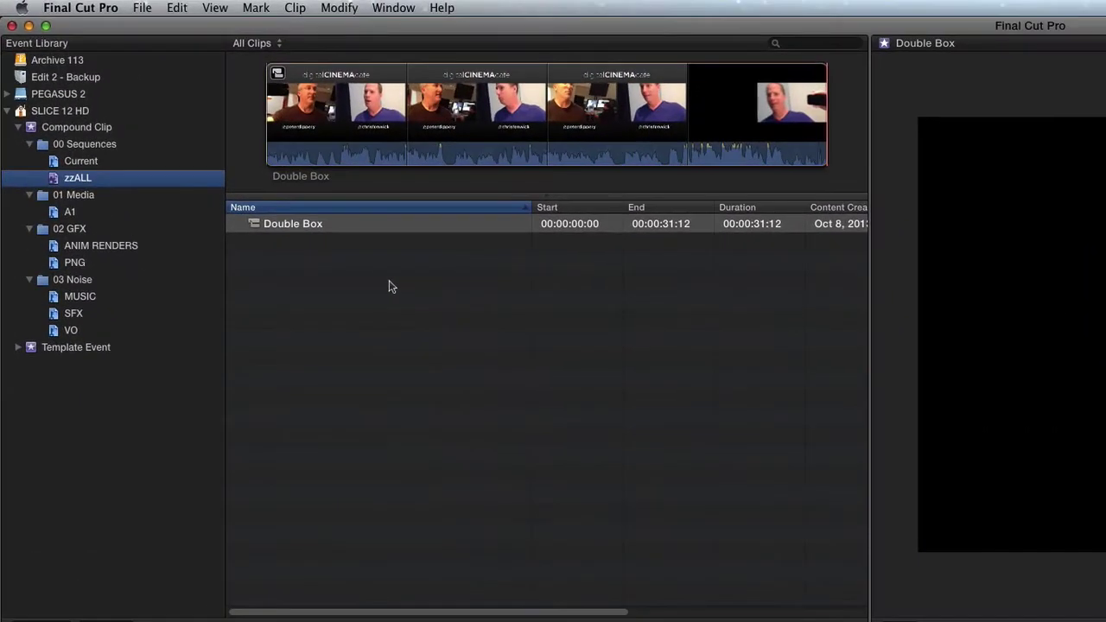
pyautogui.moveTo(256, 227); pyautogui.dragTo(113, 211)
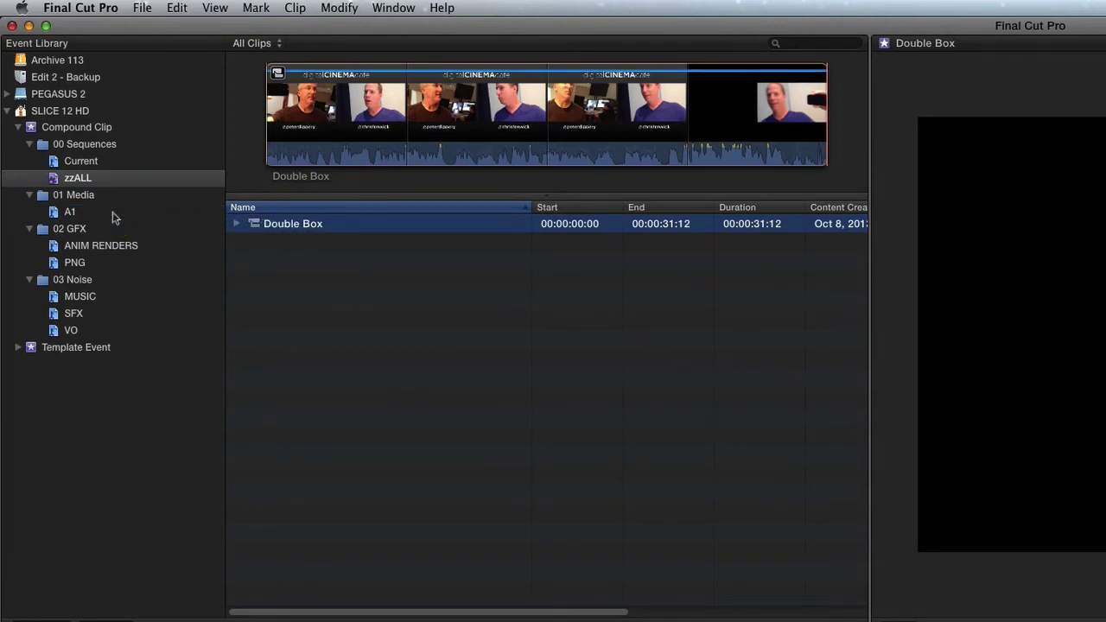
pyautogui.click(112, 212)
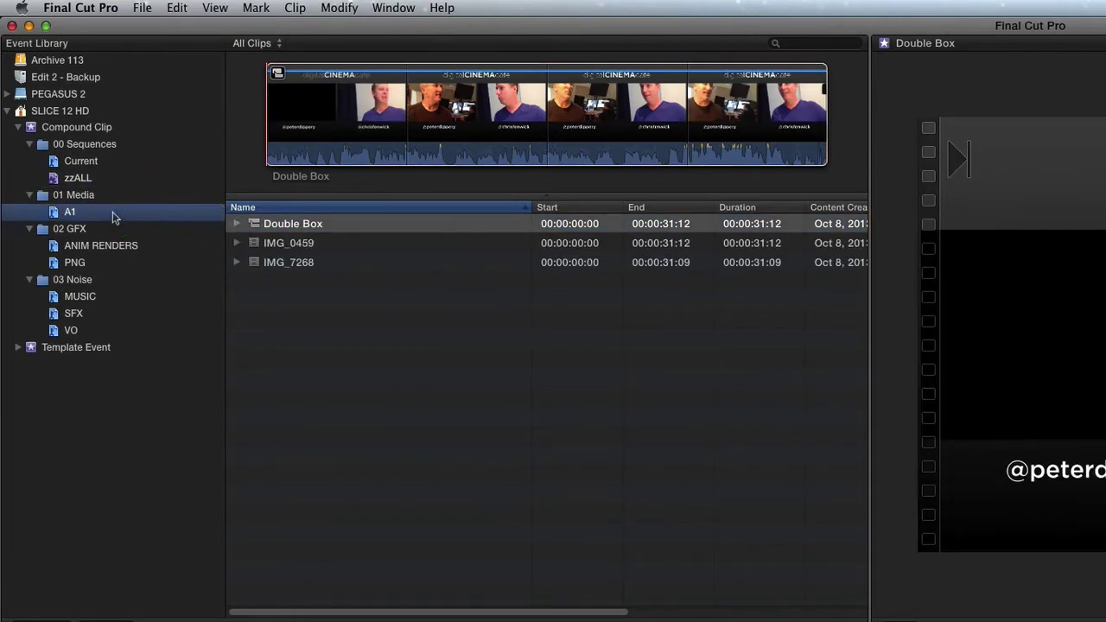
# Step: Create an audio-synchronized multicam clip named "3 Shots" from Double Box, IMG_0459 and IMG_7268 in the A1 collection
pyautogui.click(329, 227)
pyautogui.click(328, 247)
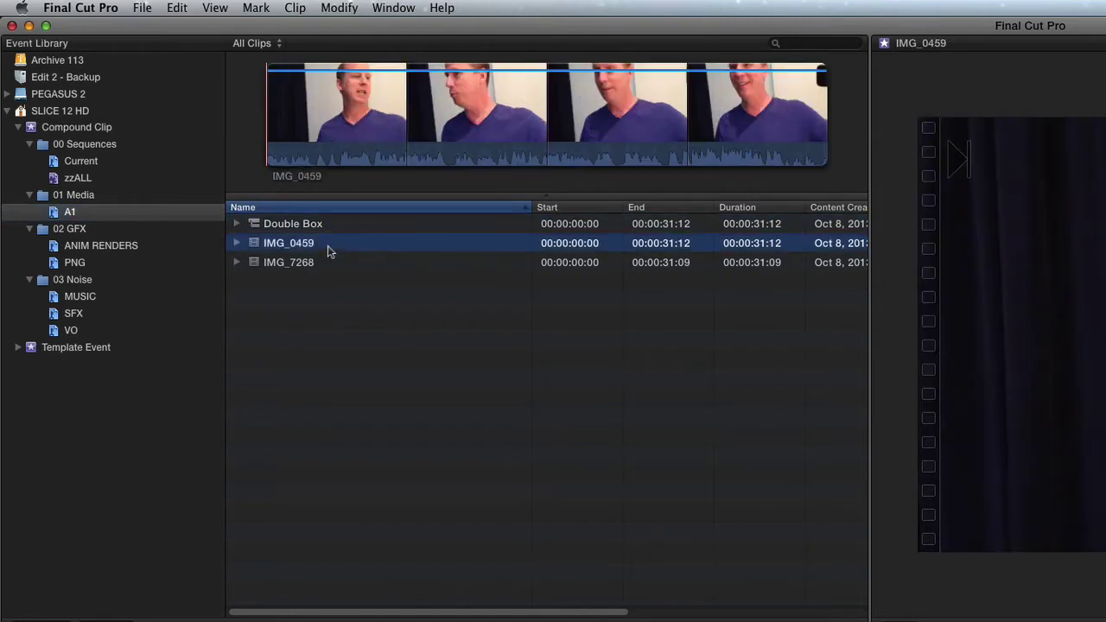
pyautogui.click(329, 263)
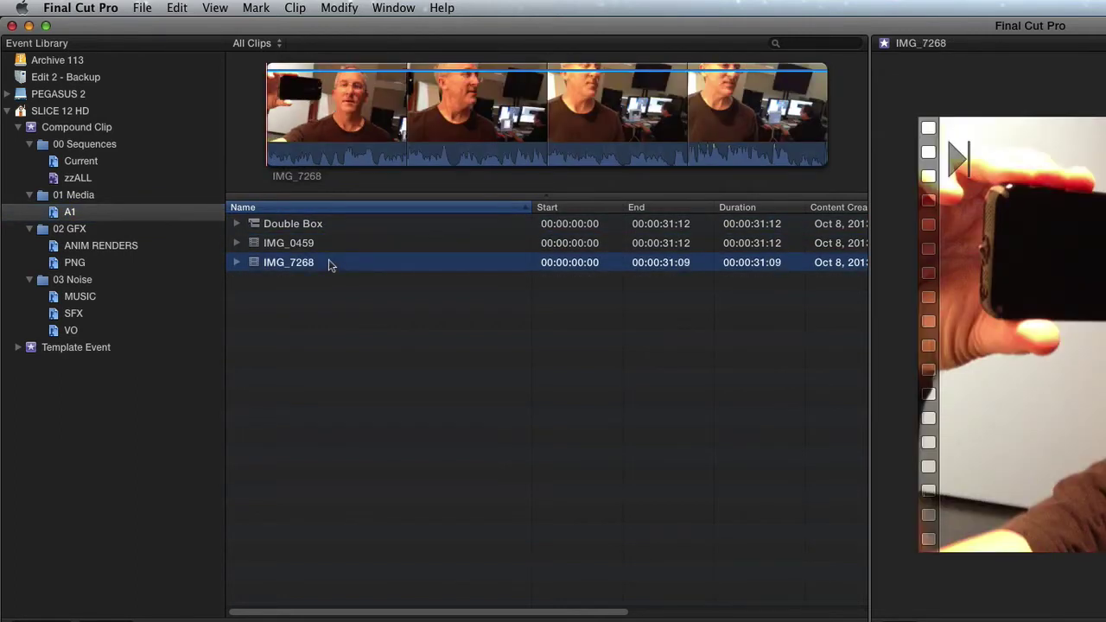
pyautogui.click(341, 294)
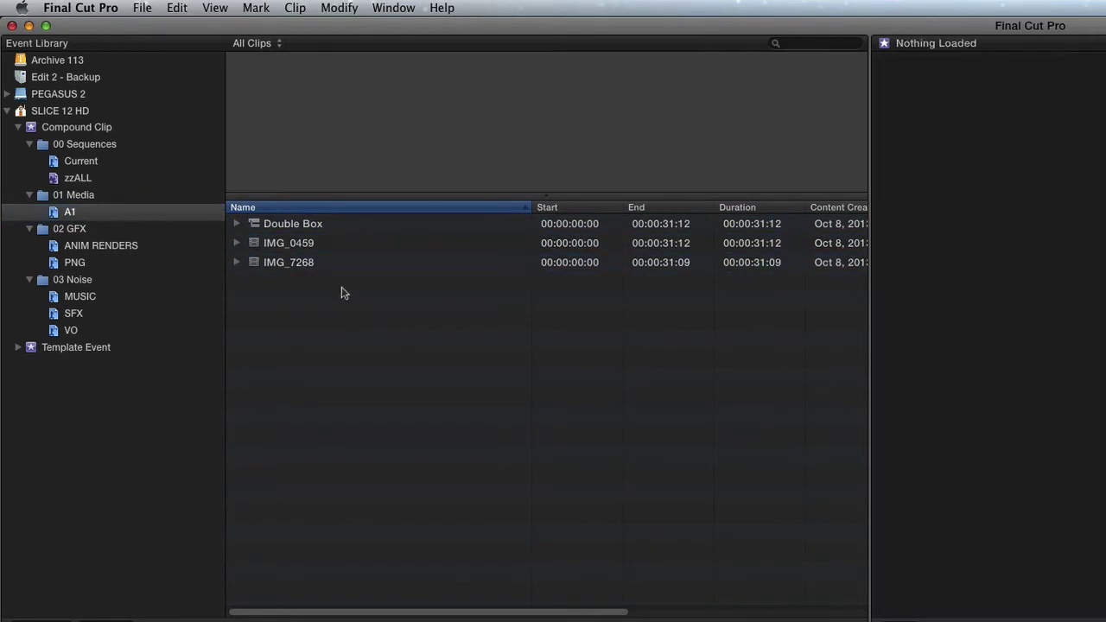
pyautogui.press('super+a')
pyautogui.rightClick(291, 230)
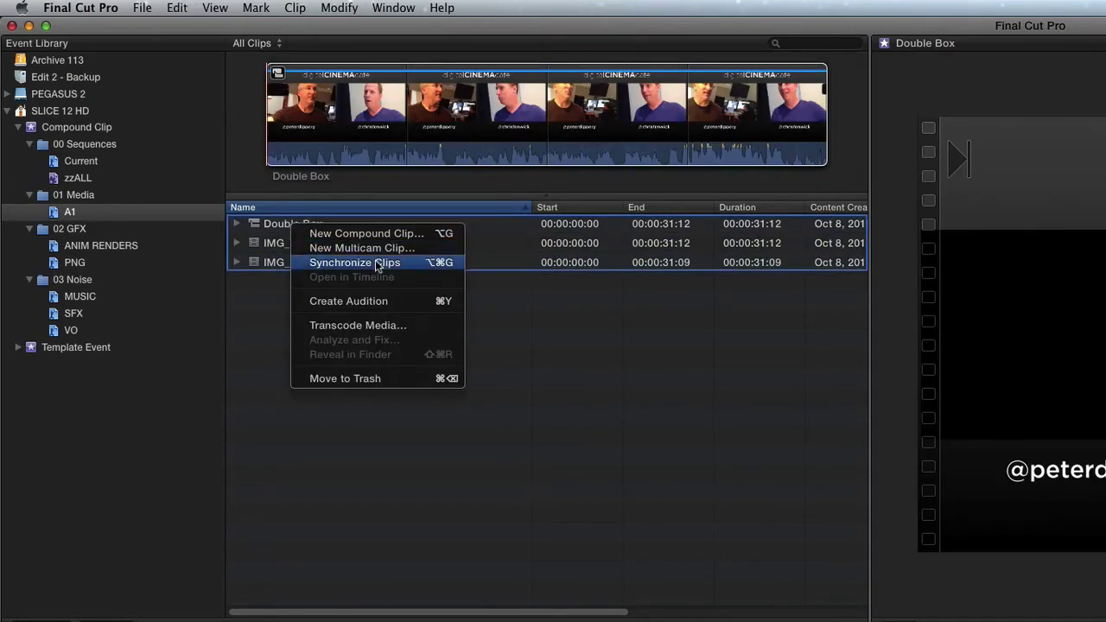
pyautogui.click(351, 248)
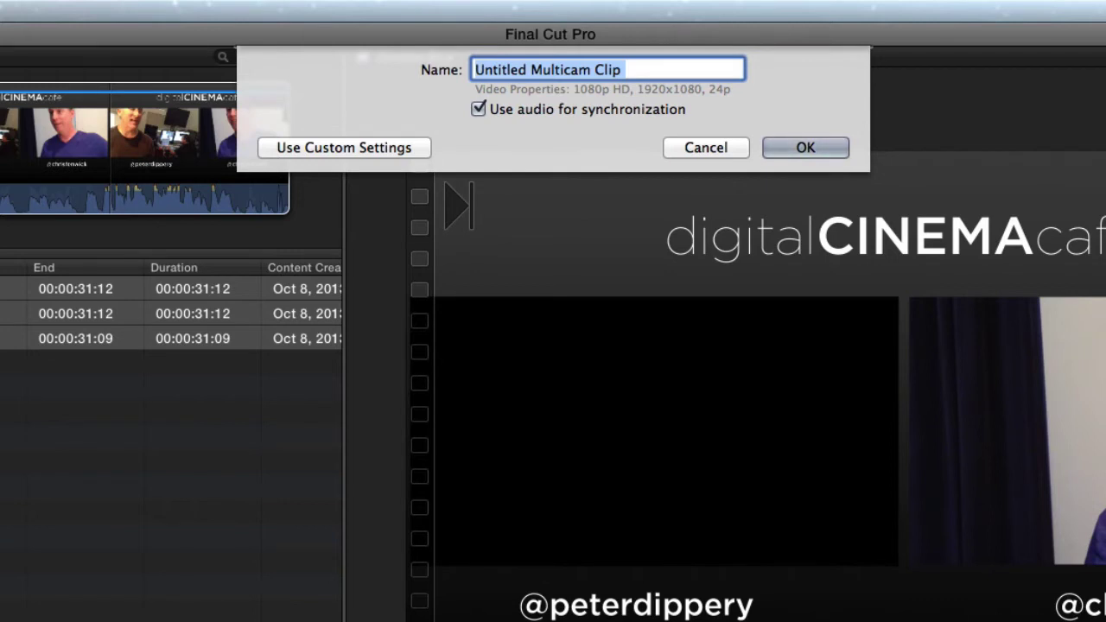
pyautogui.write('3 Shot')
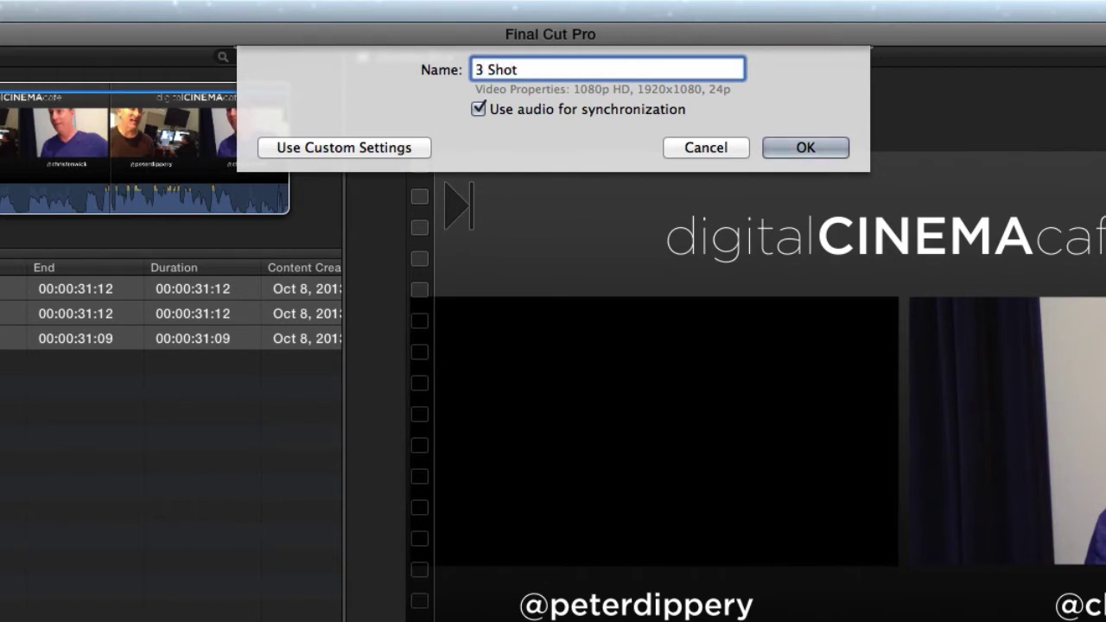
pyautogui.press('BackSpace')
pyautogui.press('BackSpace')
pyautogui.press('BackSpace')
pyautogui.press('BackSpace')
pyautogui.write('Shots')
pyautogui.press('Return')
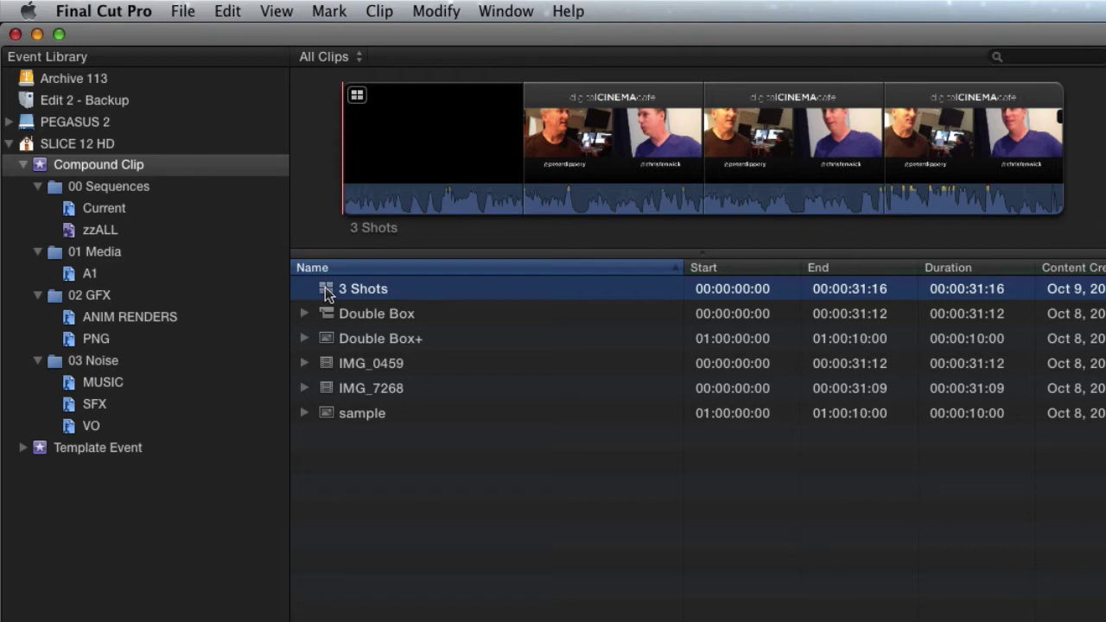
# Step: Create a smart collection named "Multicam" inside the 00 Sequences folder
pyautogui.rightClick(118, 187)
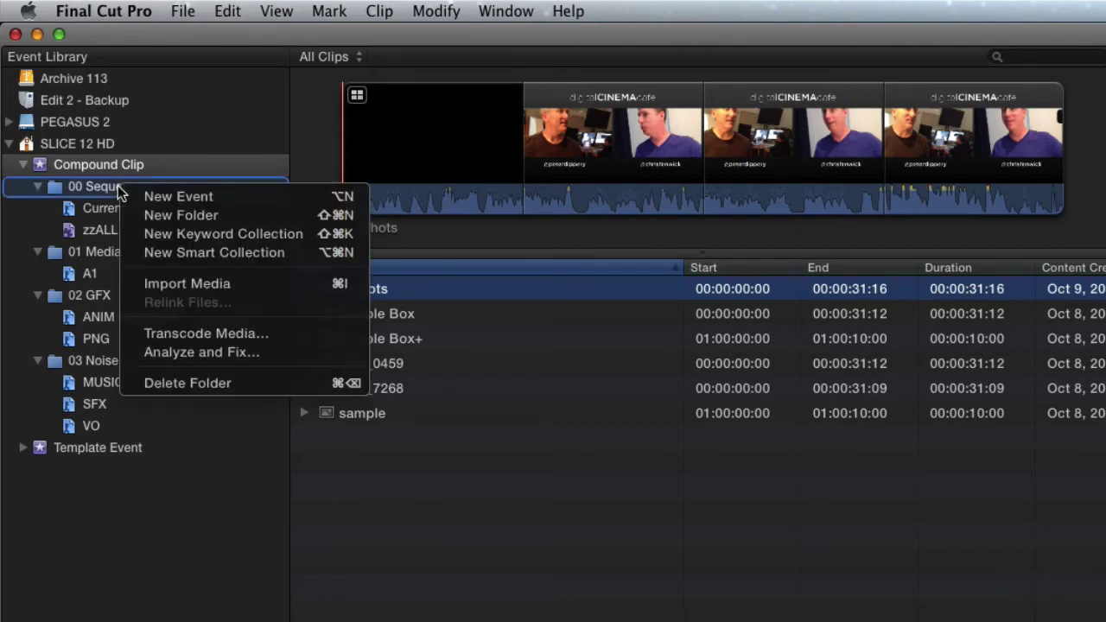
pyautogui.click(208, 259)
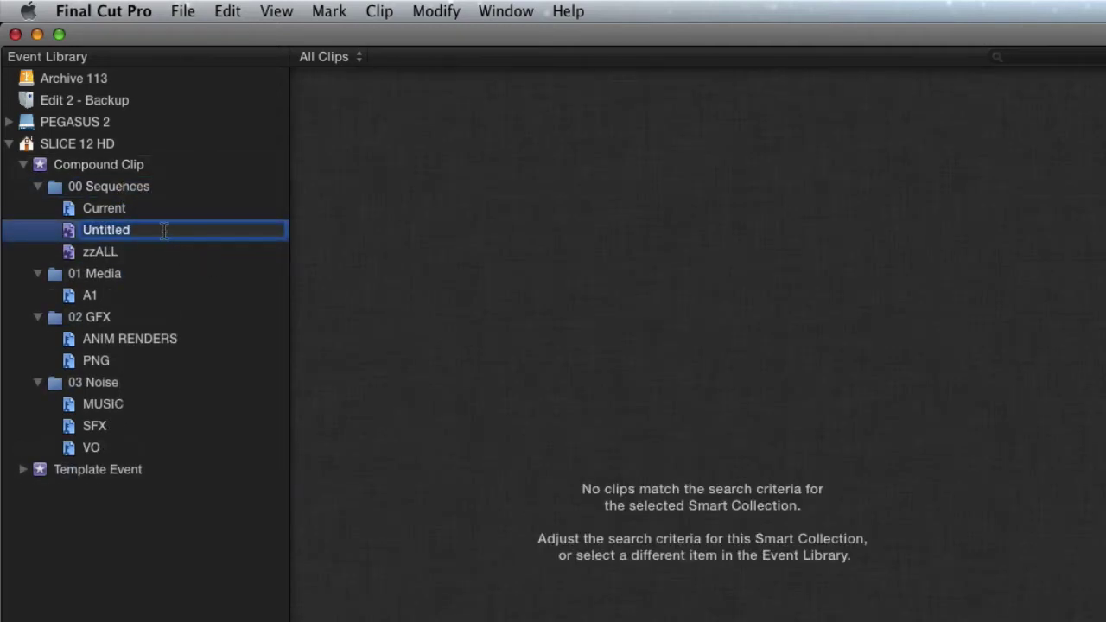
pyautogui.write('Multima')
pyautogui.press('BackSpace')
pyautogui.press('BackSpace')
pyautogui.write('cam')
pyautogui.press('Return')
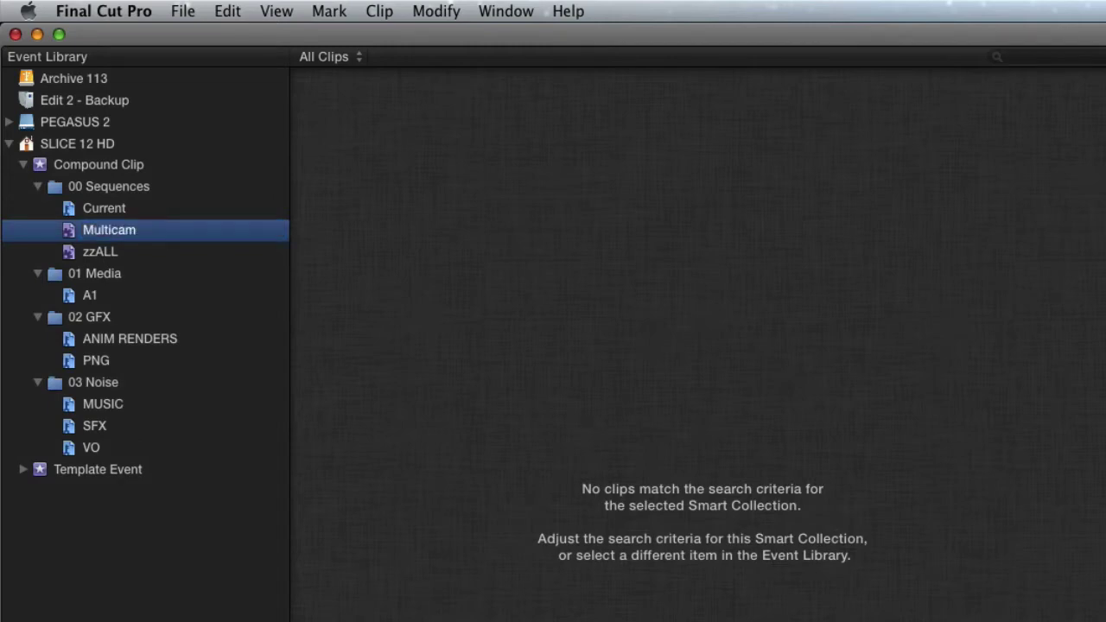
# Step: Add a Clip Type rule to the Multicam smart collection's filter and set it to Is Multicam
pyautogui.doubleClick(67, 233)
pyautogui.click(991, 314)
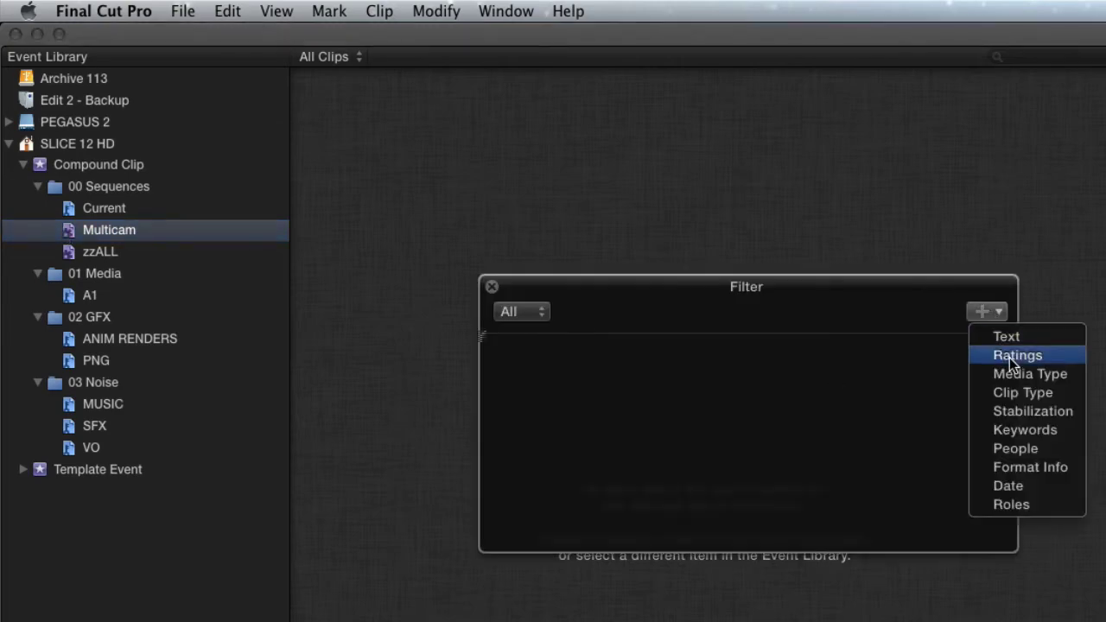
pyautogui.click(1034, 397)
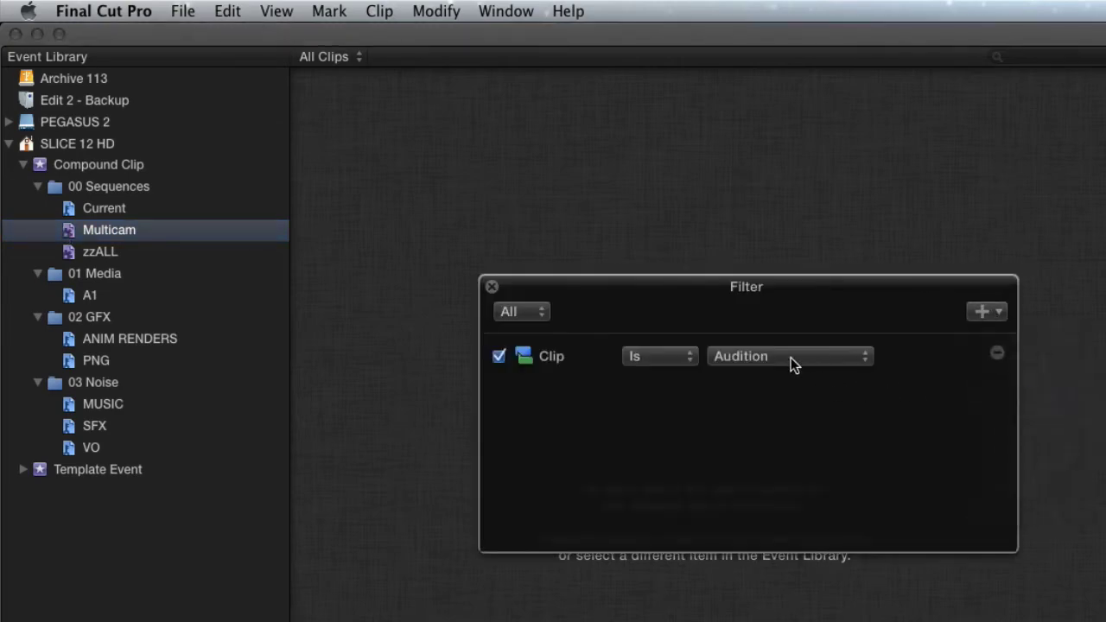
pyautogui.click(783, 357)
pyautogui.click(749, 393)
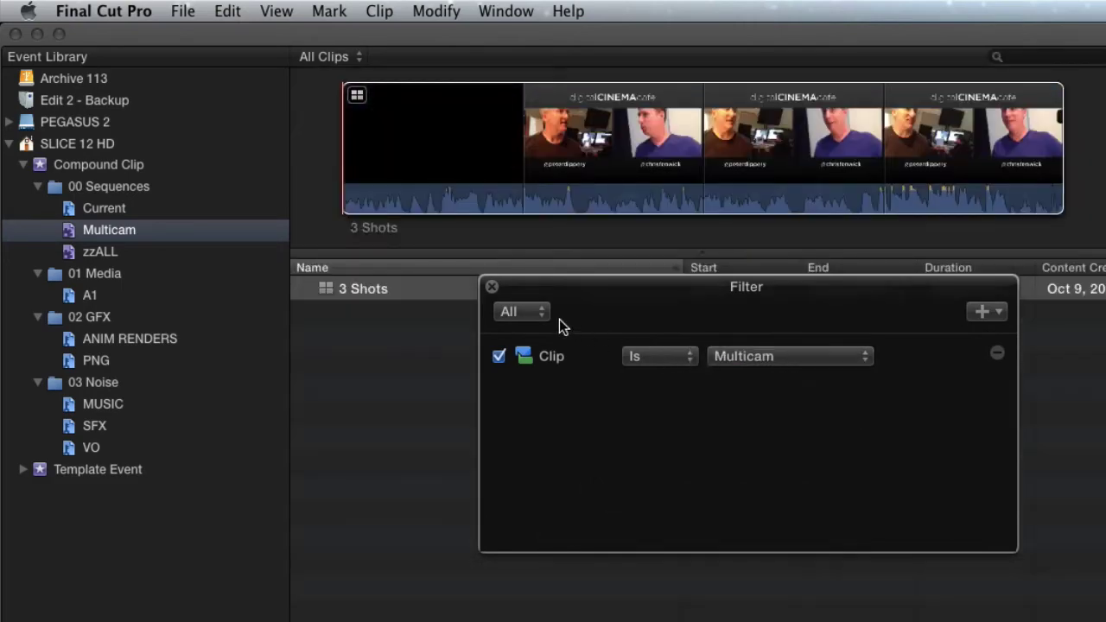
# Step: Open the 3 Shots multicam clip in the Angle Editor and reorder its angles to IMG_0459, IMG_7268, Double Box
pyautogui.click(492, 287)
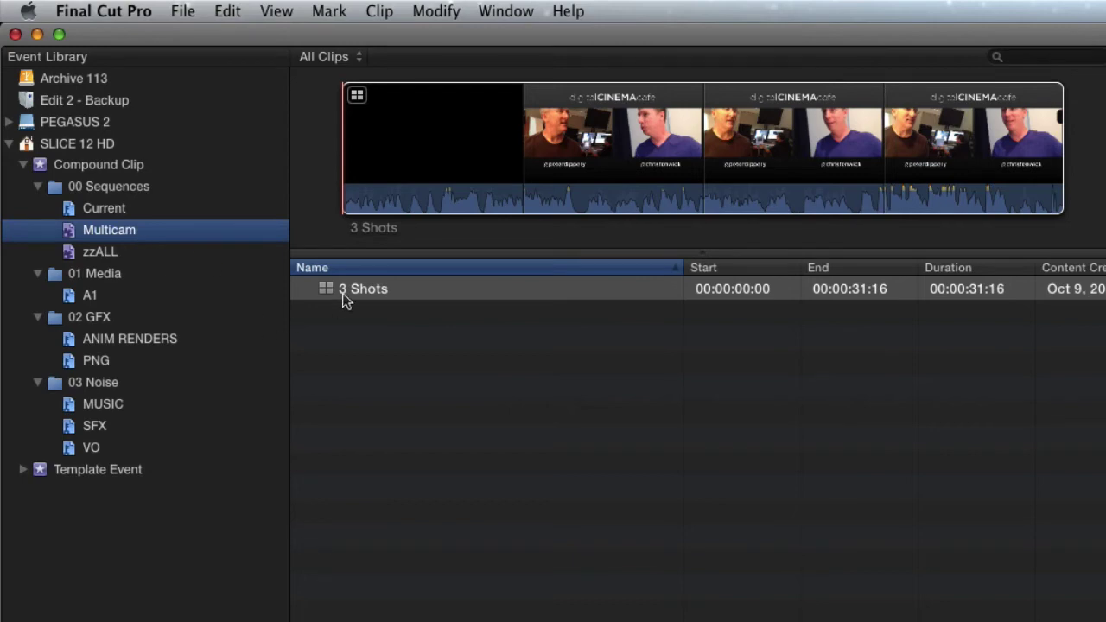
pyautogui.doubleClick(326, 289)
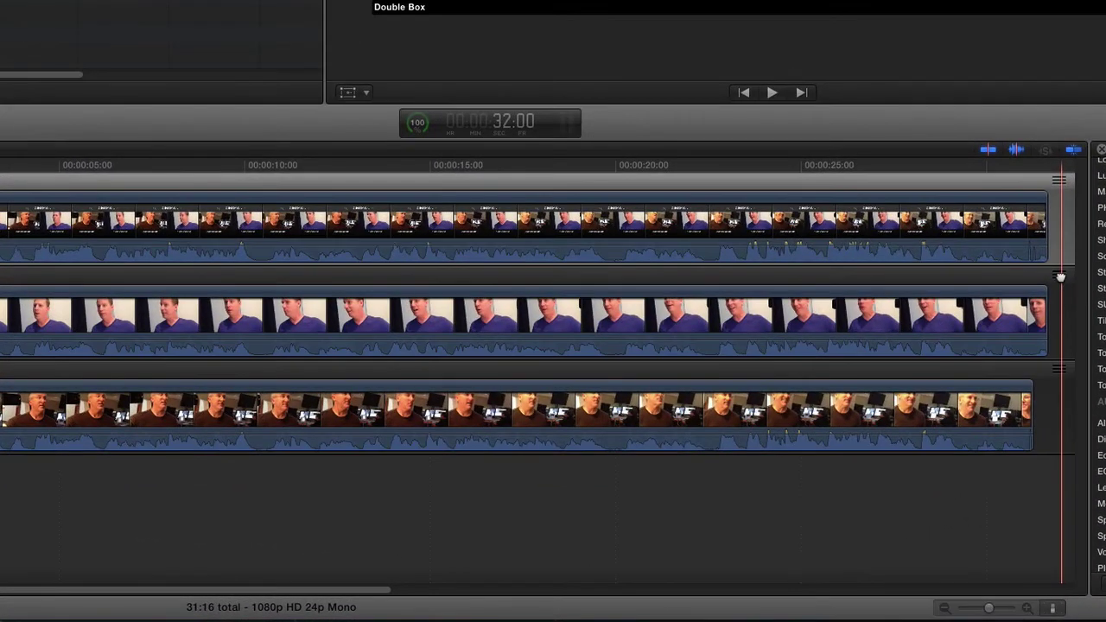
pyautogui.moveTo(1061, 276); pyautogui.dragTo(1059, 183)
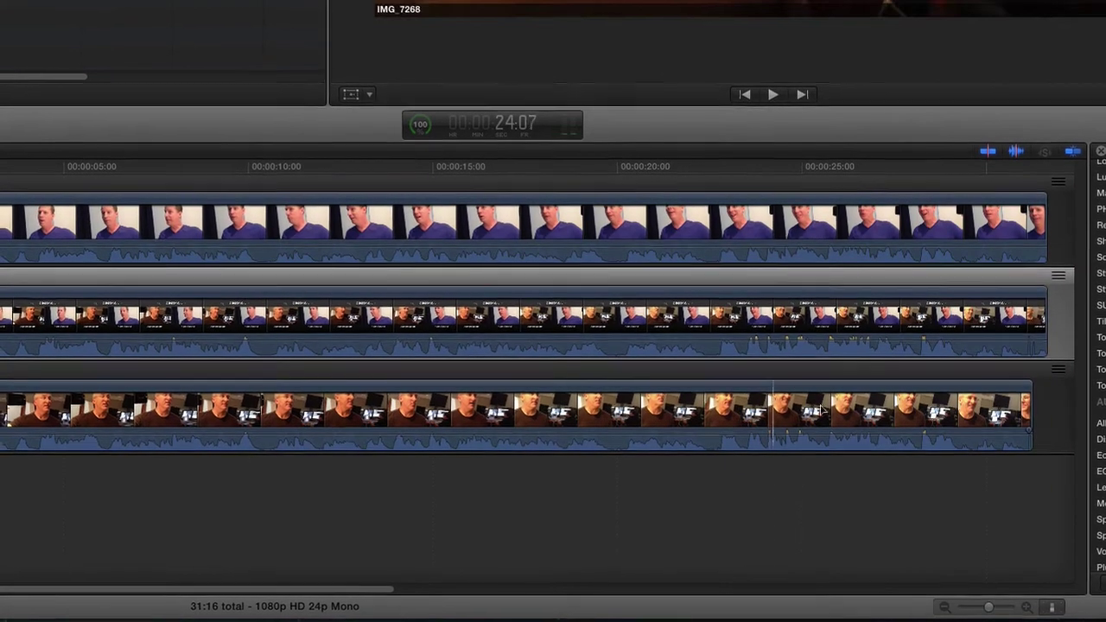
pyautogui.moveTo(1056, 376); pyautogui.dragTo(1056, 393)
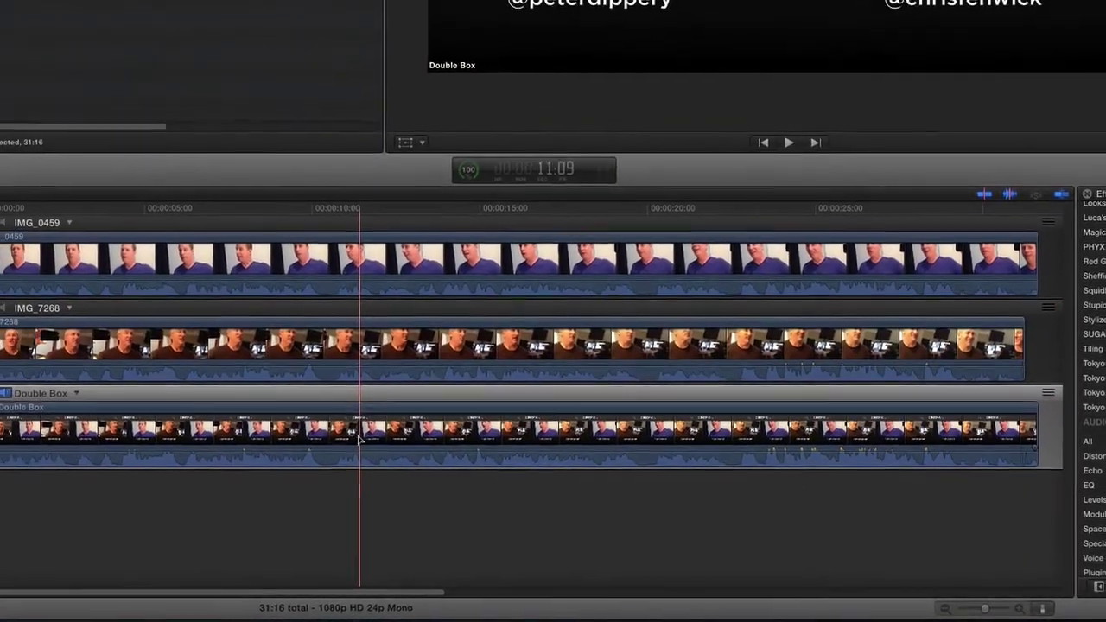
# Step: Play the 3 Shots multicam clip from its start to review the synced angles
pyautogui.press('Home')
pyautogui.press('space')
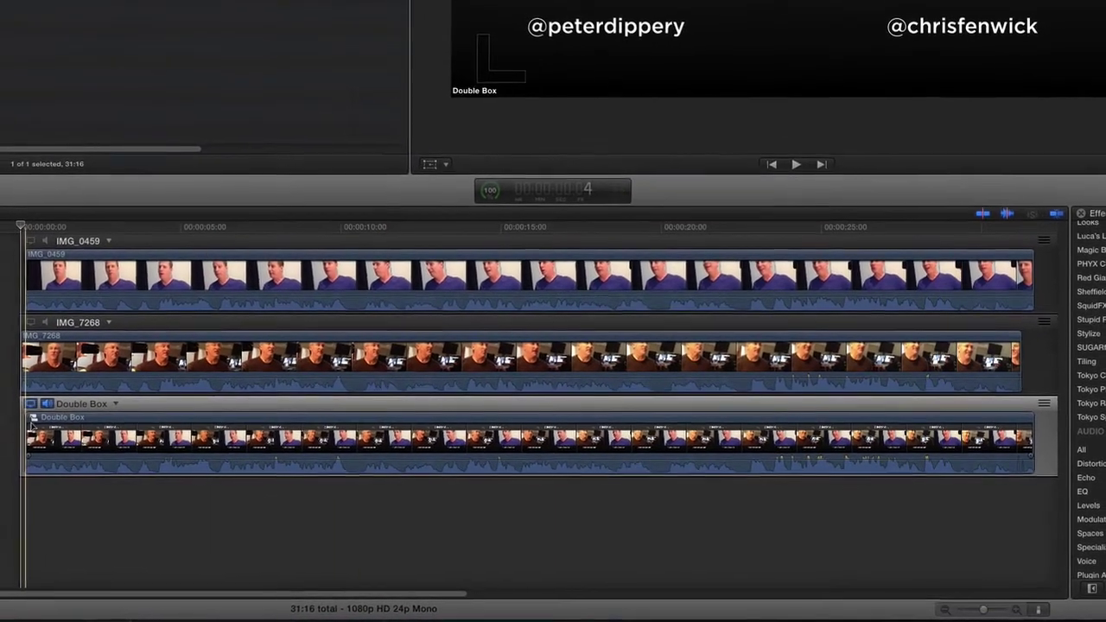
pyautogui.click(335, 440)
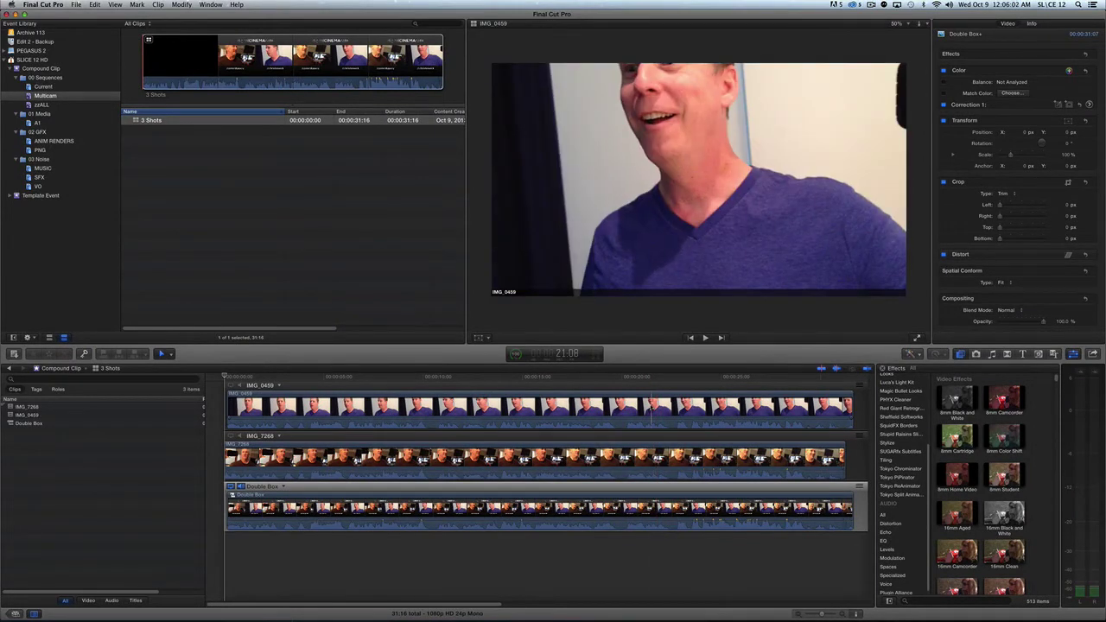
# Step: Create a new compound clip named "My Show V01" from the 00 Sequences folder, keeping the default video and audio properties
pyautogui.click(269, 197)
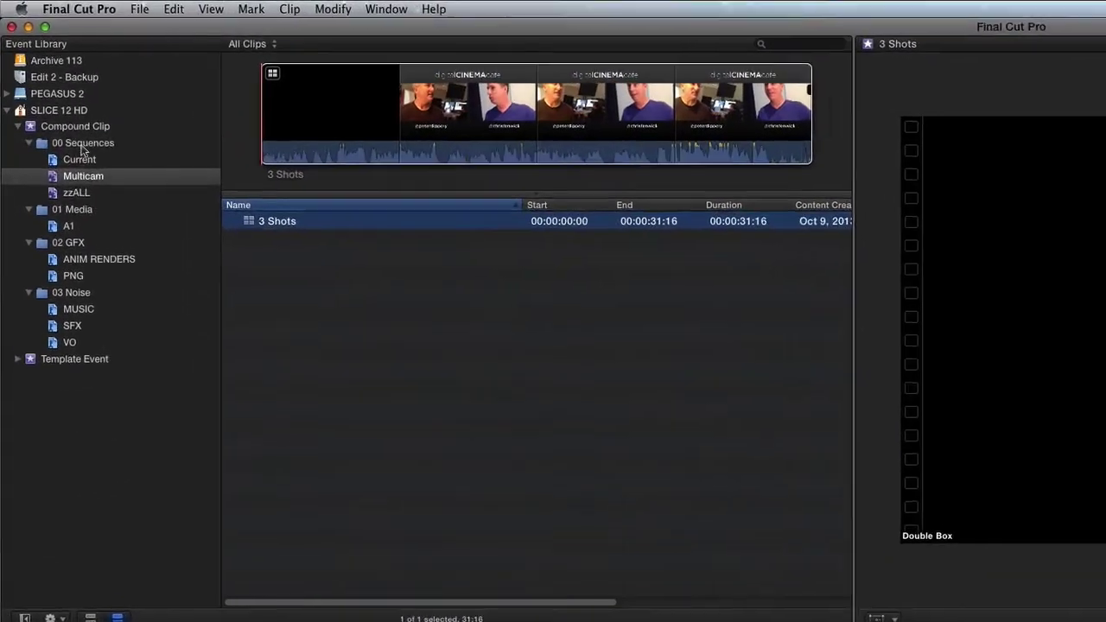
pyautogui.click(52, 77)
pyautogui.click(259, 164)
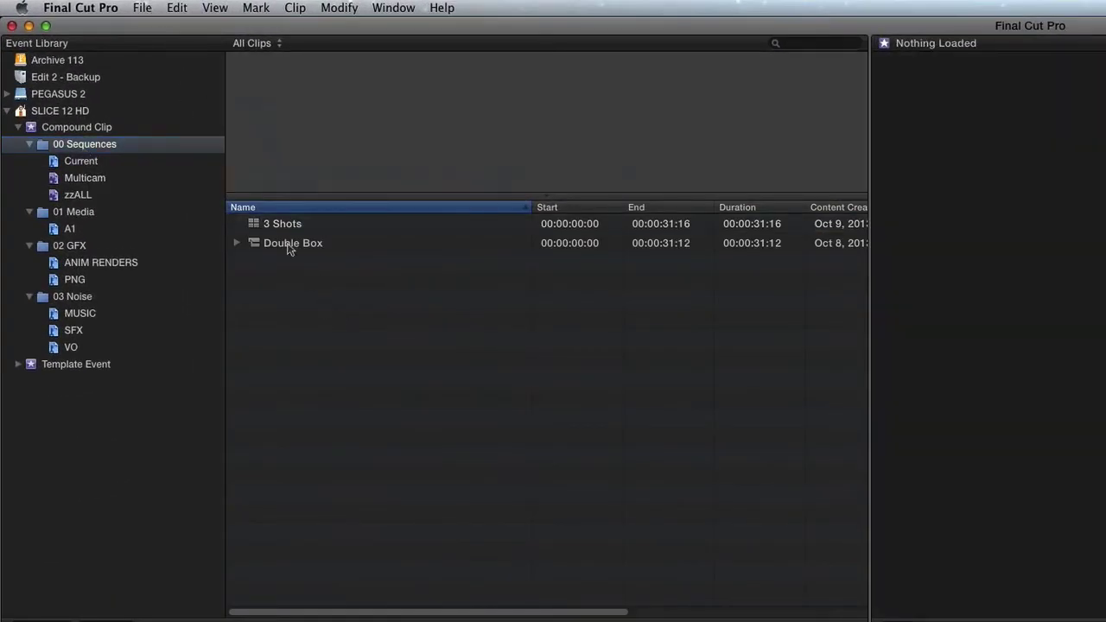
pyautogui.click(141, 8)
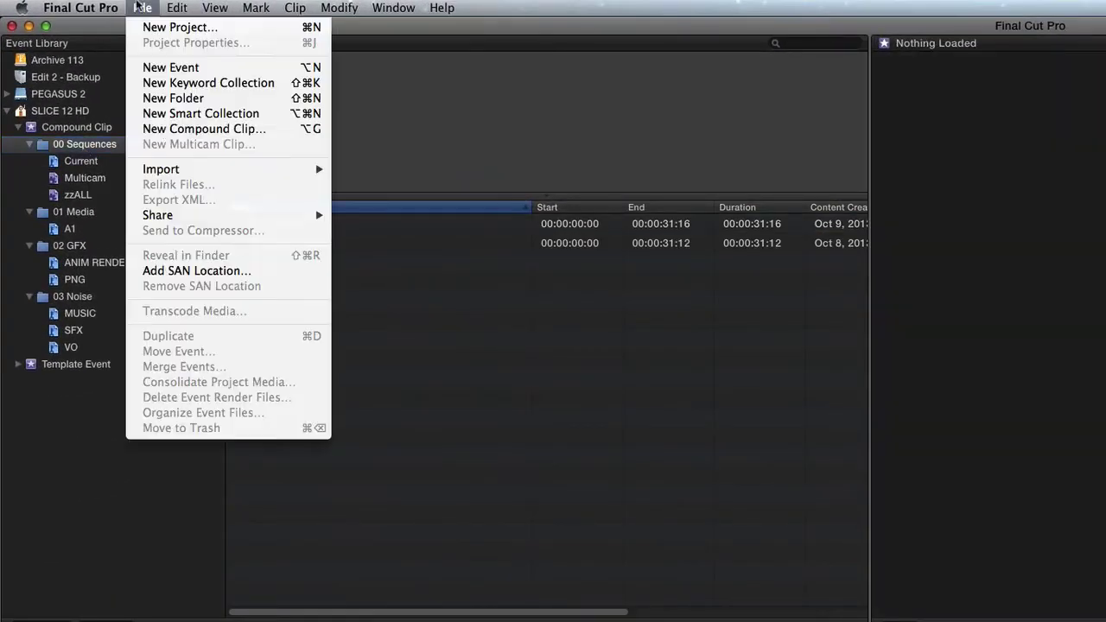
pyautogui.click(165, 132)
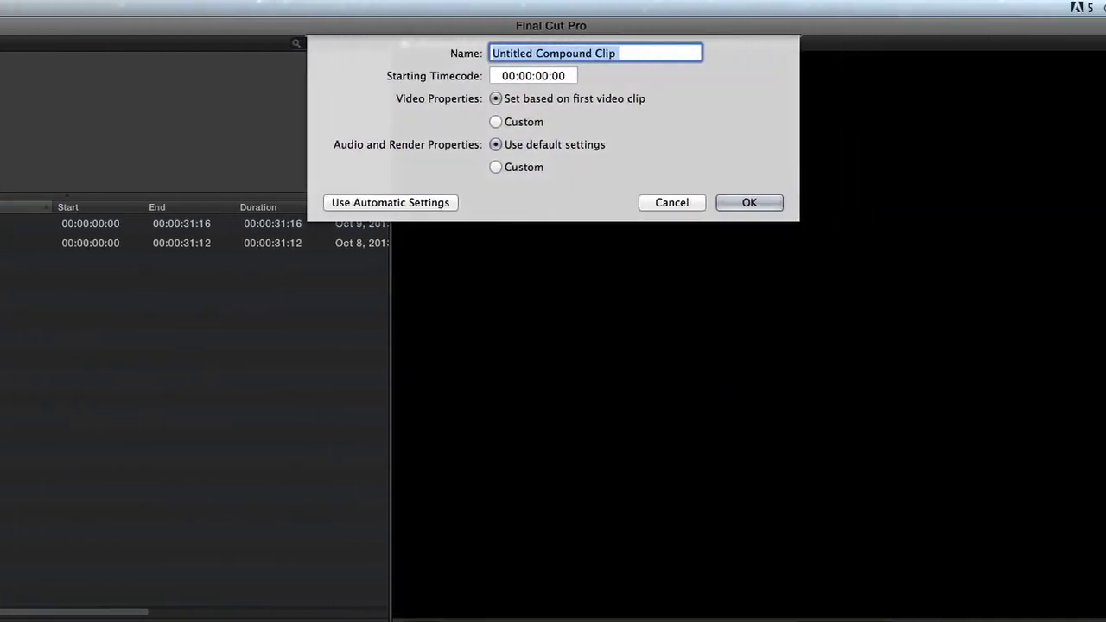
pyautogui.write('My Show V')
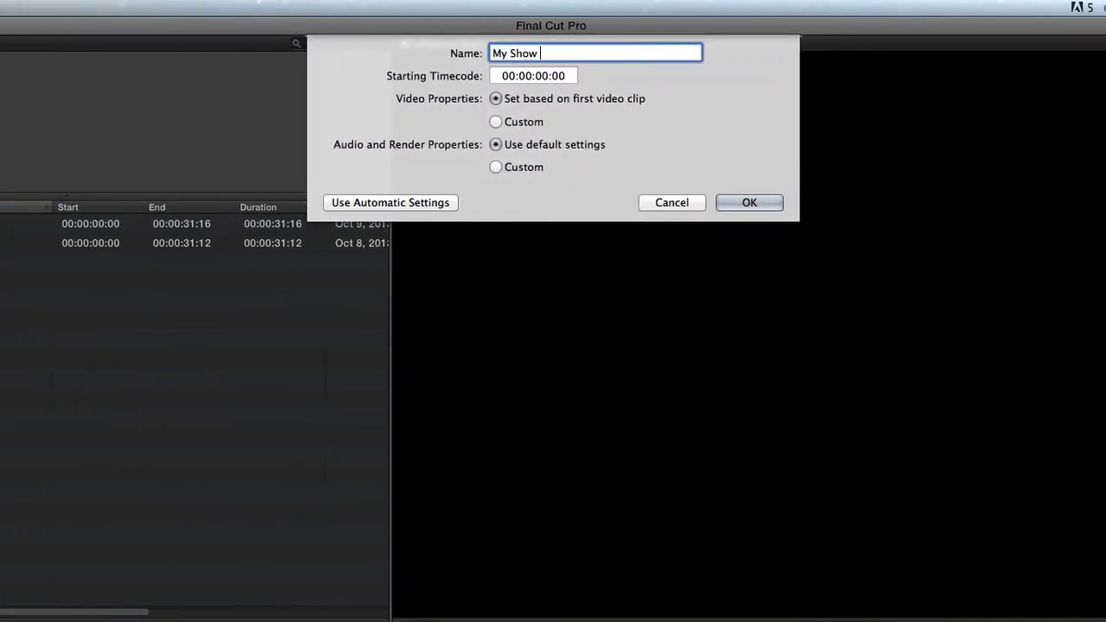
pyautogui.write('01')
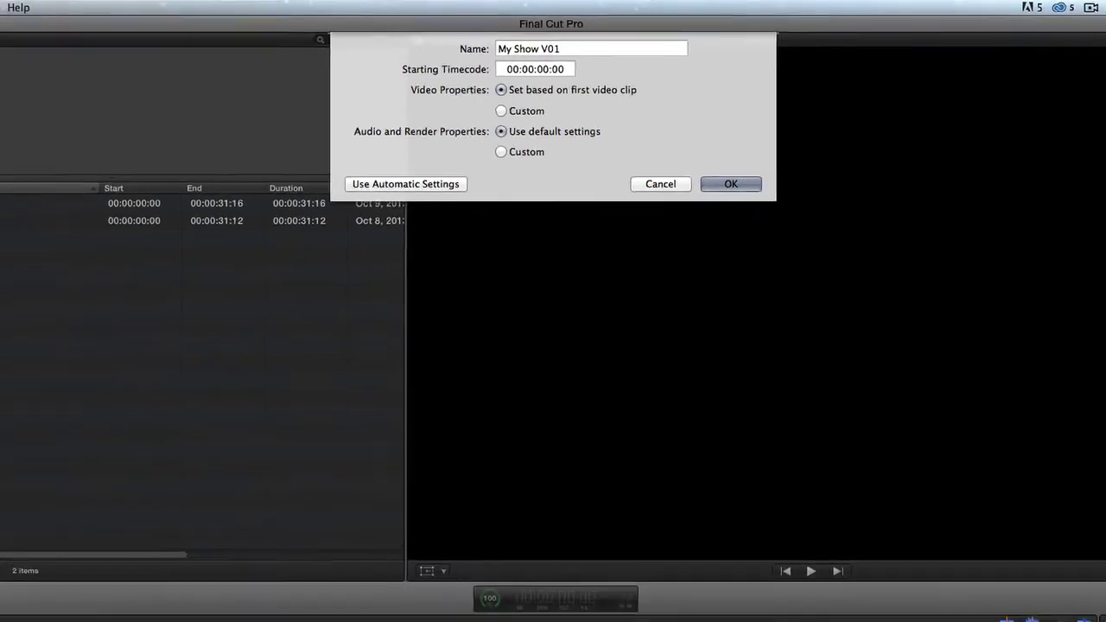
pyautogui.press('Return')
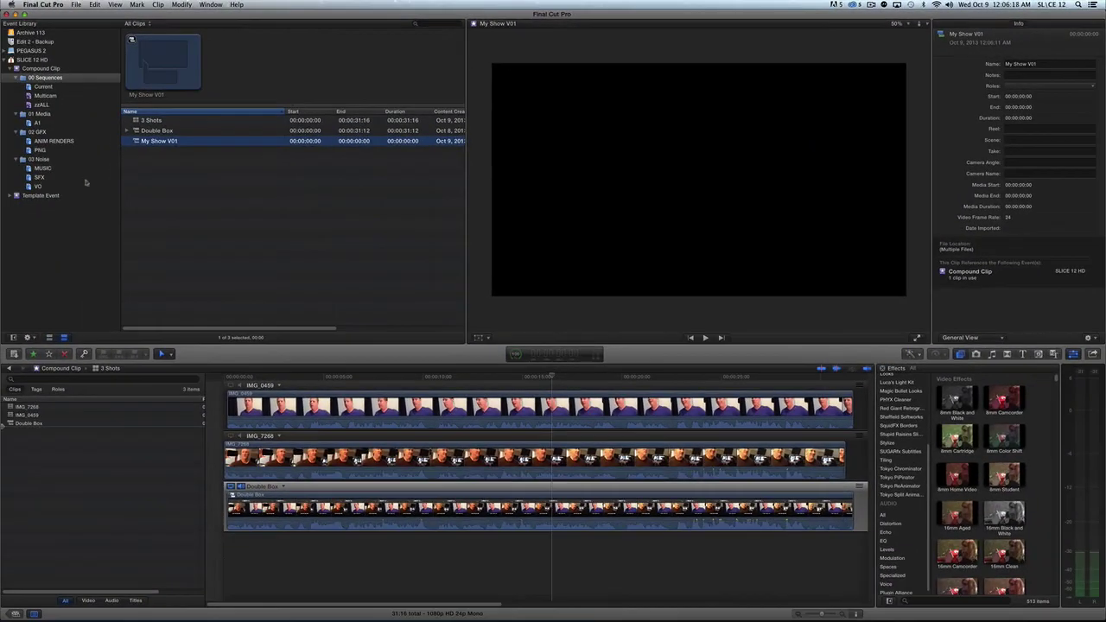
# Step: Open My Show V01 in the timeline and append the 3 Shots multicam clip to it
pyautogui.doubleClick(136, 144)
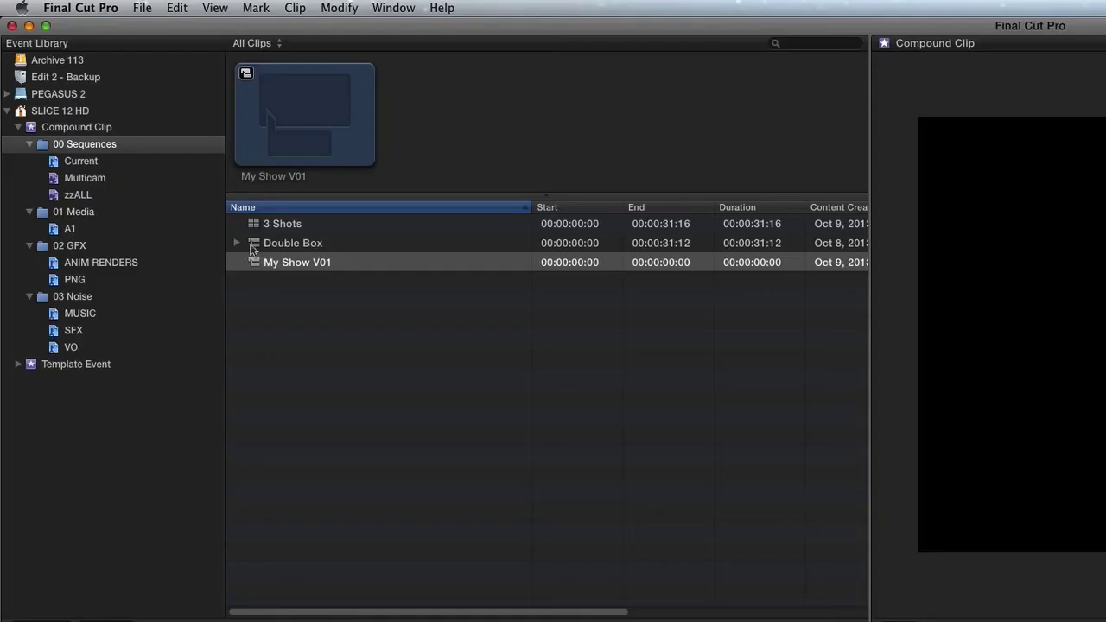
pyautogui.click(254, 226)
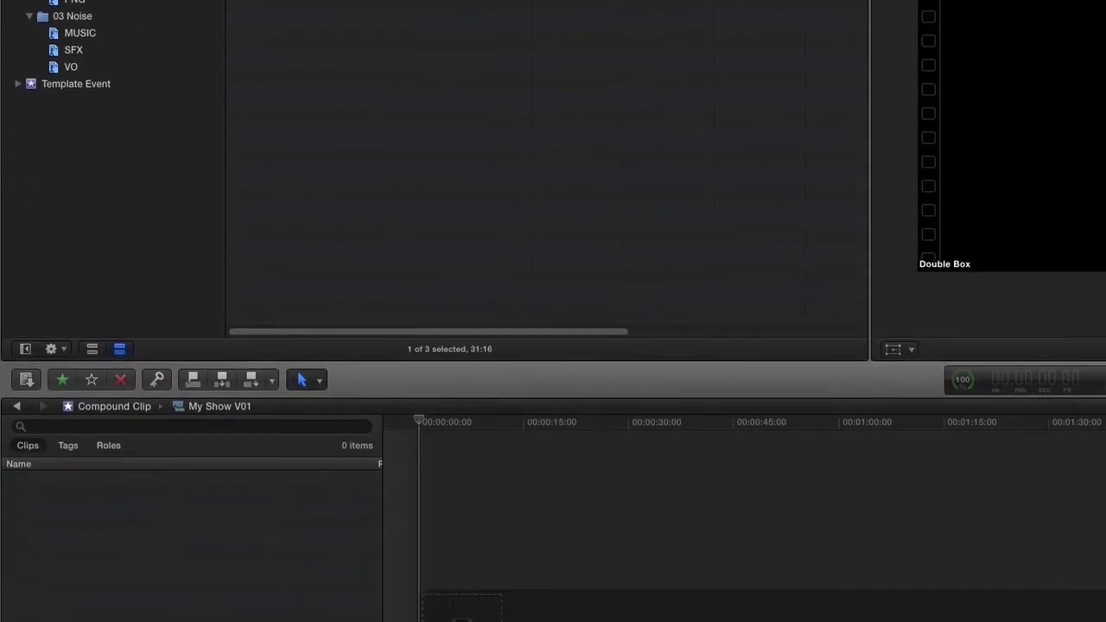
pyautogui.press('e')
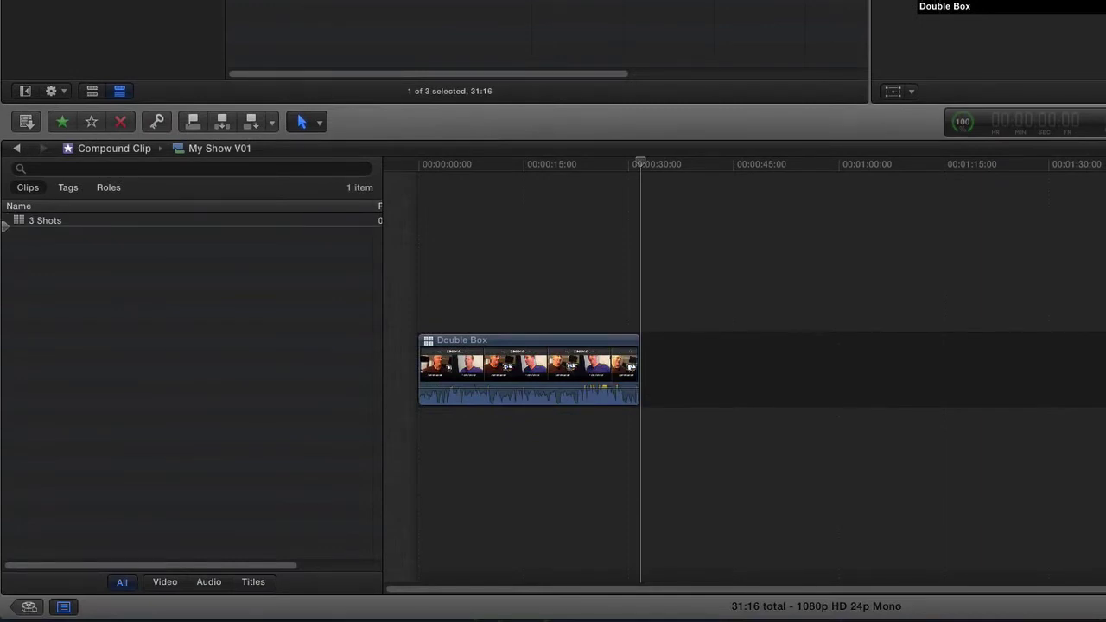
# Step: Set both the active audio angle and the active video angle of the multicam clip in My Show V01 to IMG_0459
pyautogui.click(590, 212)
pyautogui.press('super+equal')
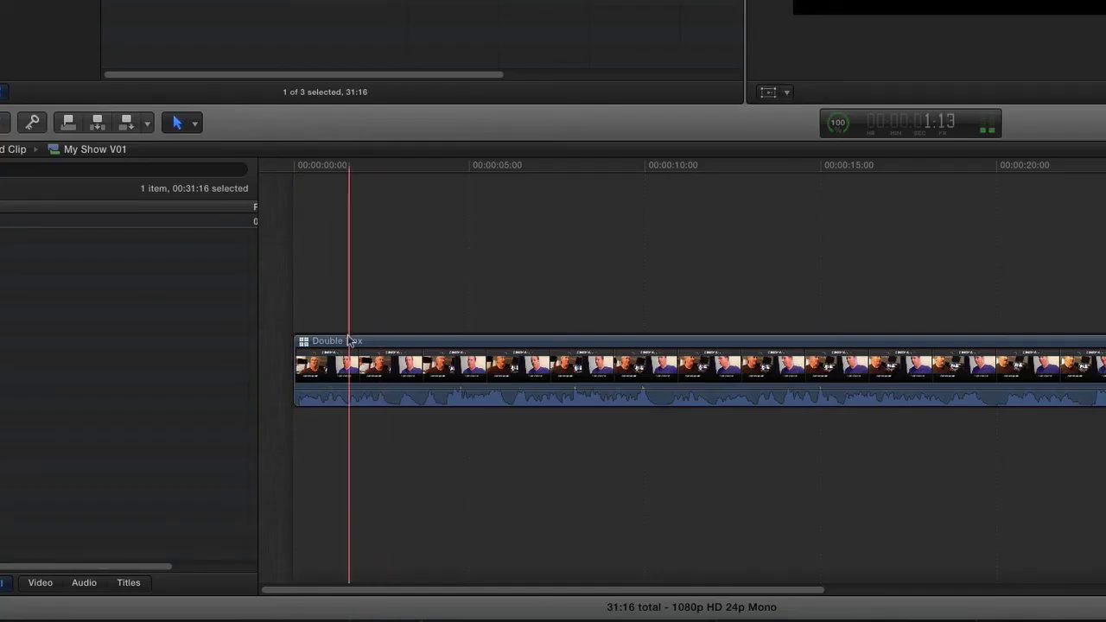
pyautogui.rightClick(255, 475)
pyautogui.moveTo(416, 374)
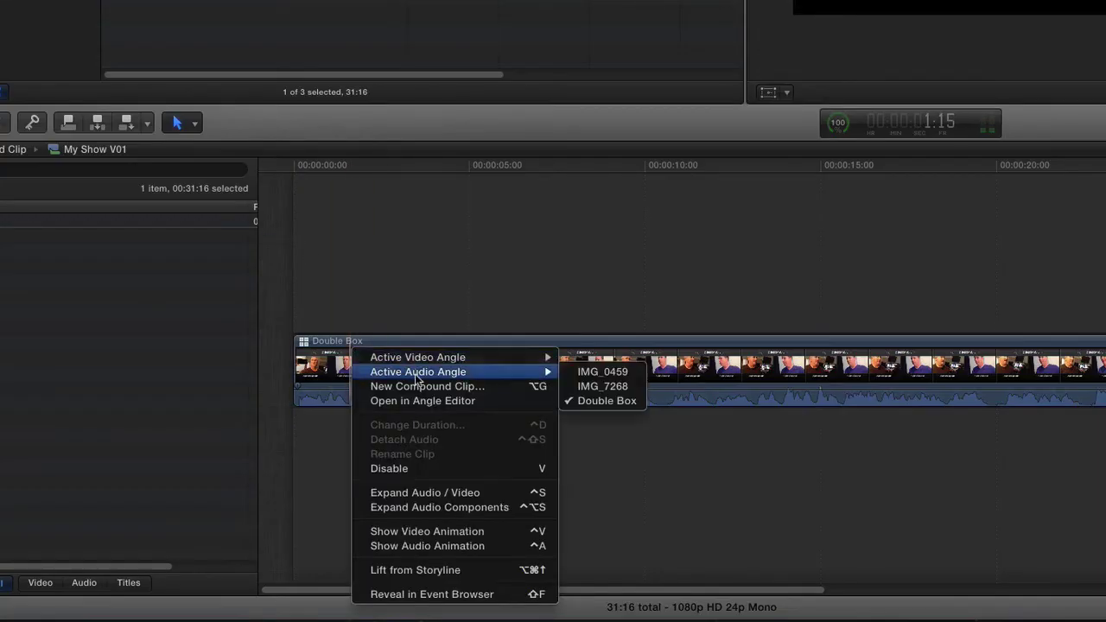
pyautogui.click(594, 374)
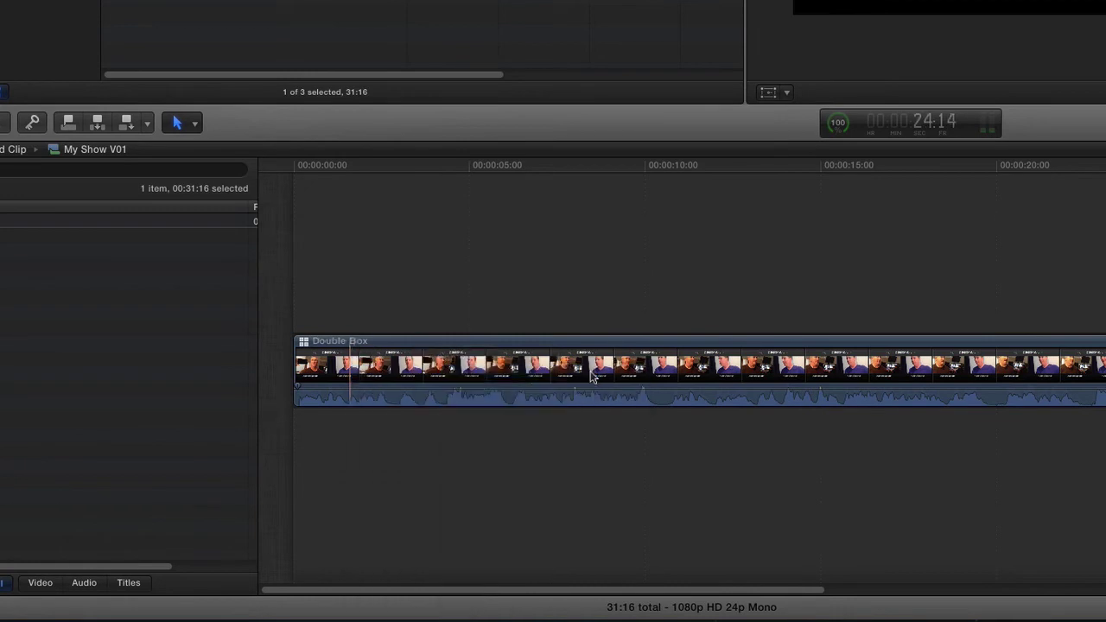
pyautogui.rightClick(430, 344)
pyautogui.moveTo(465, 354)
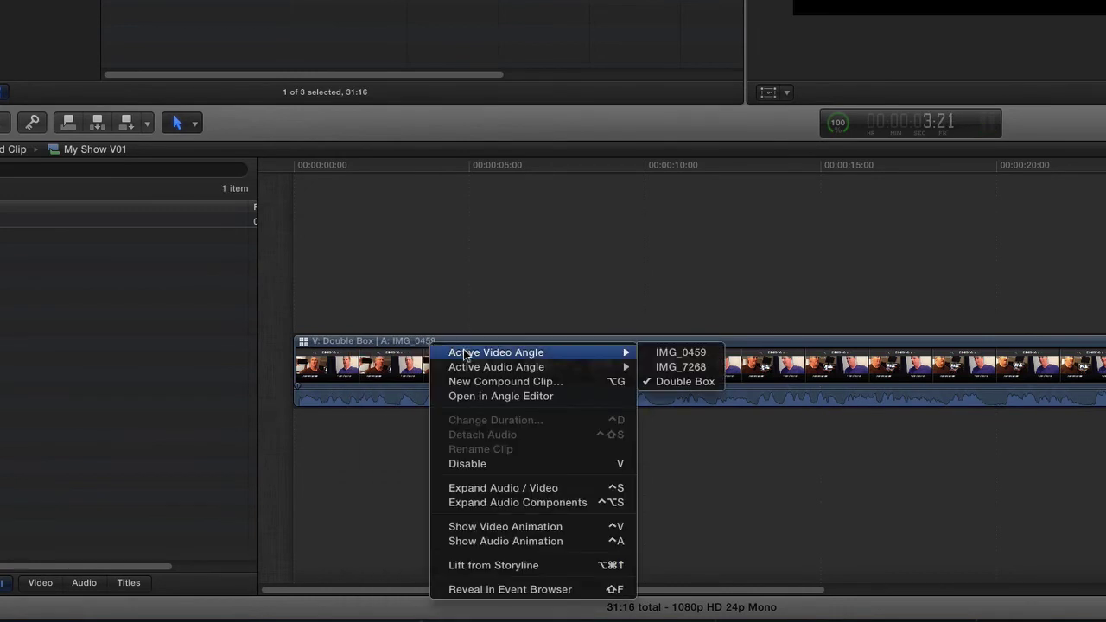
pyautogui.click(692, 352)
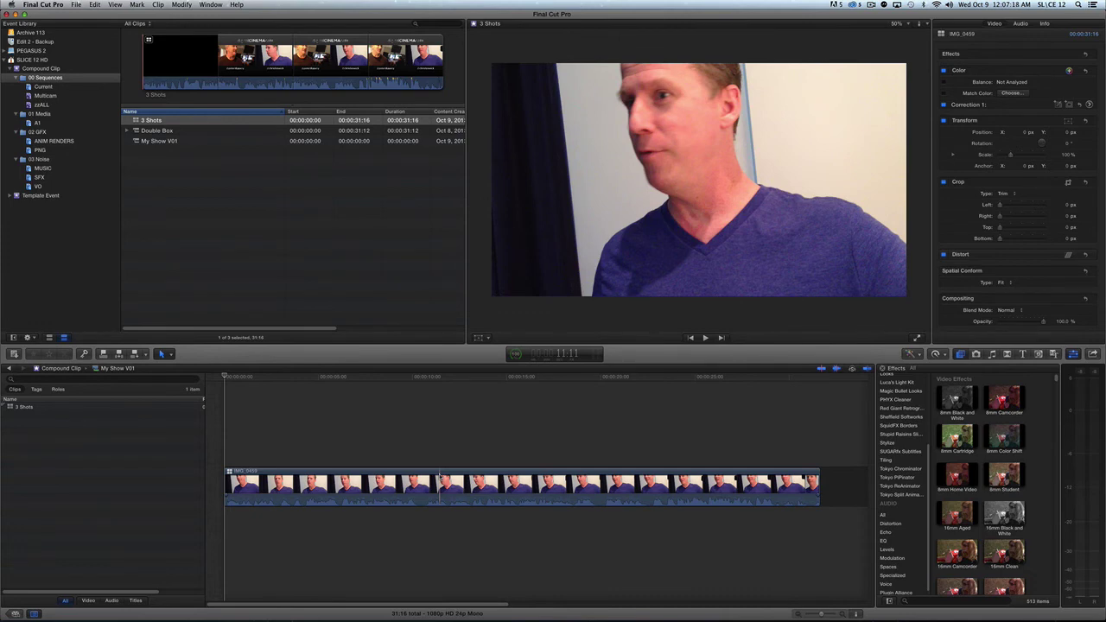
# Step: Cut the multicam clip live during playback, switching from IMG_0459 to IMG_7268, Double Box, IMG_7268, IMG_0459, IMG_7268, Double Box, IMG_7268 and IMG_0459
pyautogui.press('space')
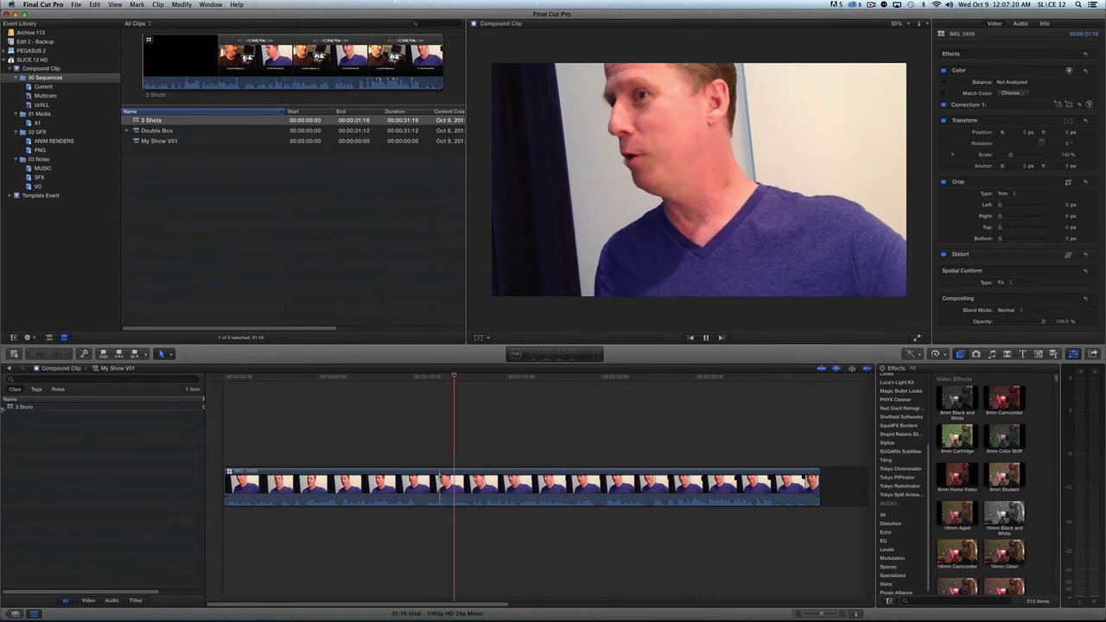
pyautogui.press('2')
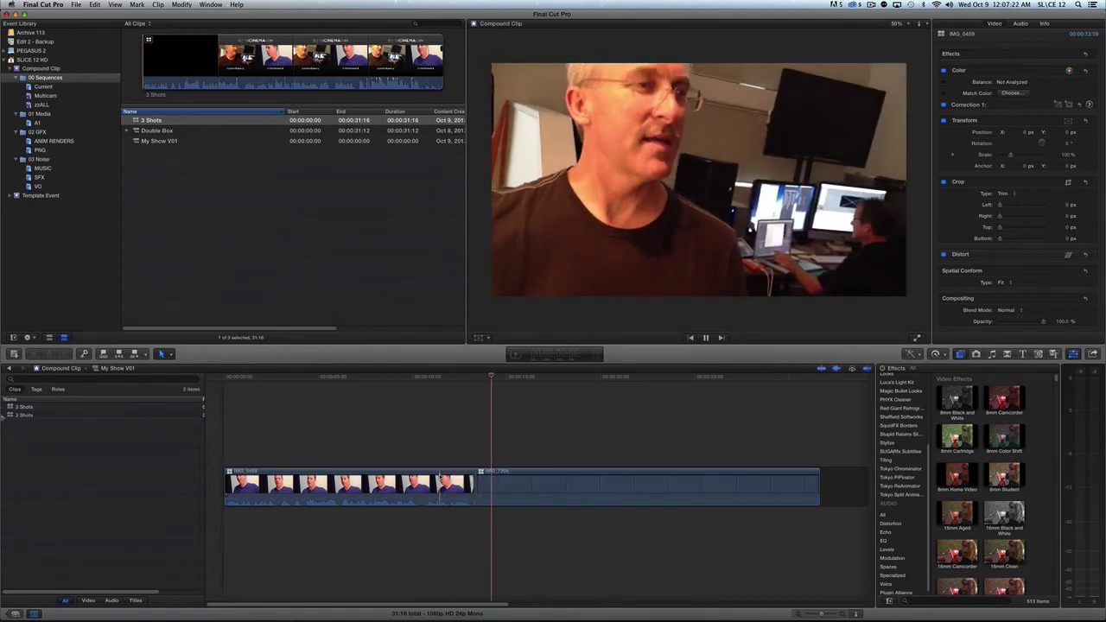
pyautogui.press('3')
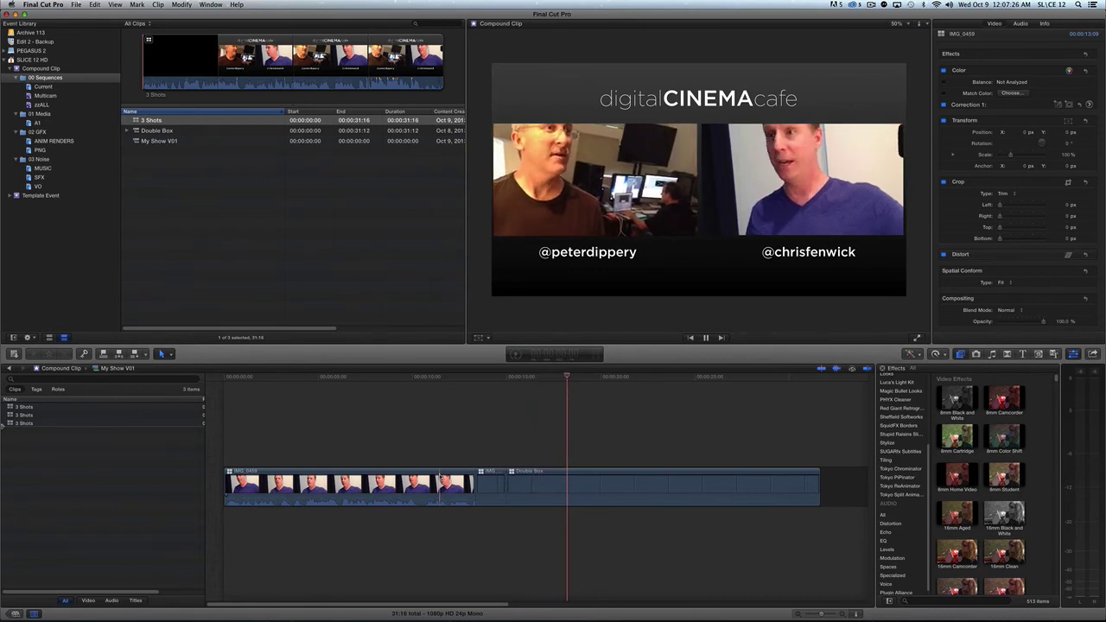
pyautogui.press('1')
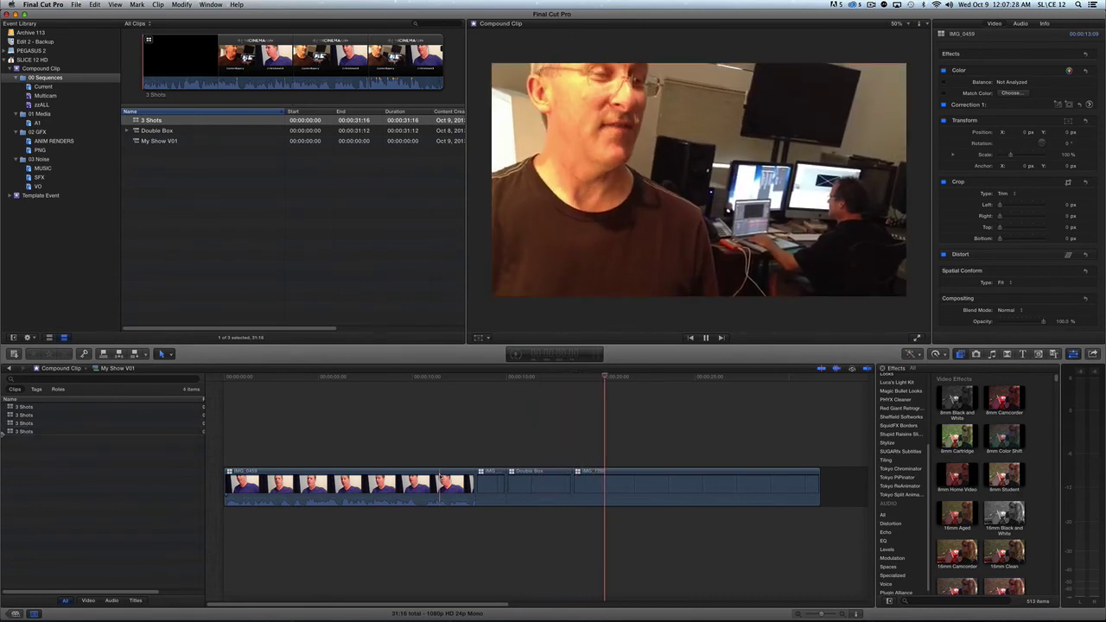
pyautogui.press('2')
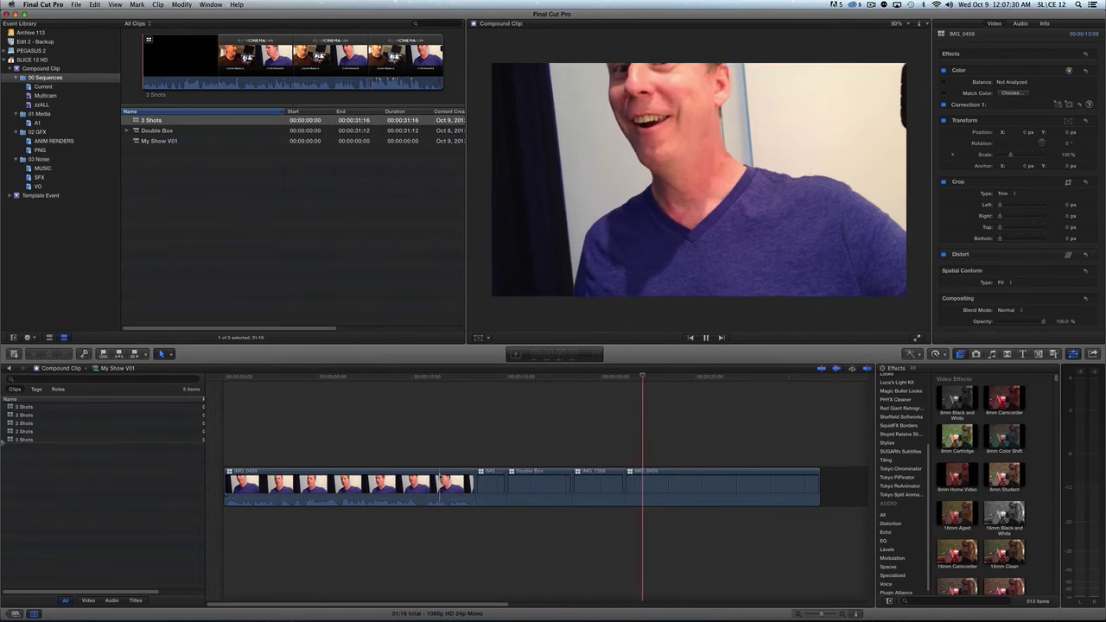
pyautogui.press('1')
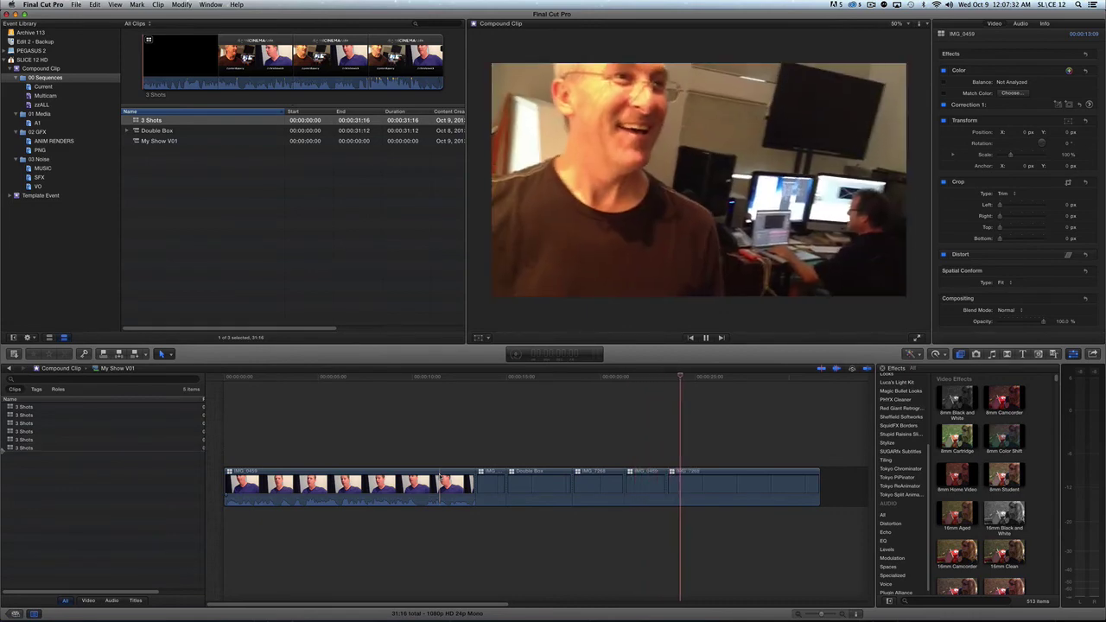
pyautogui.press('3')
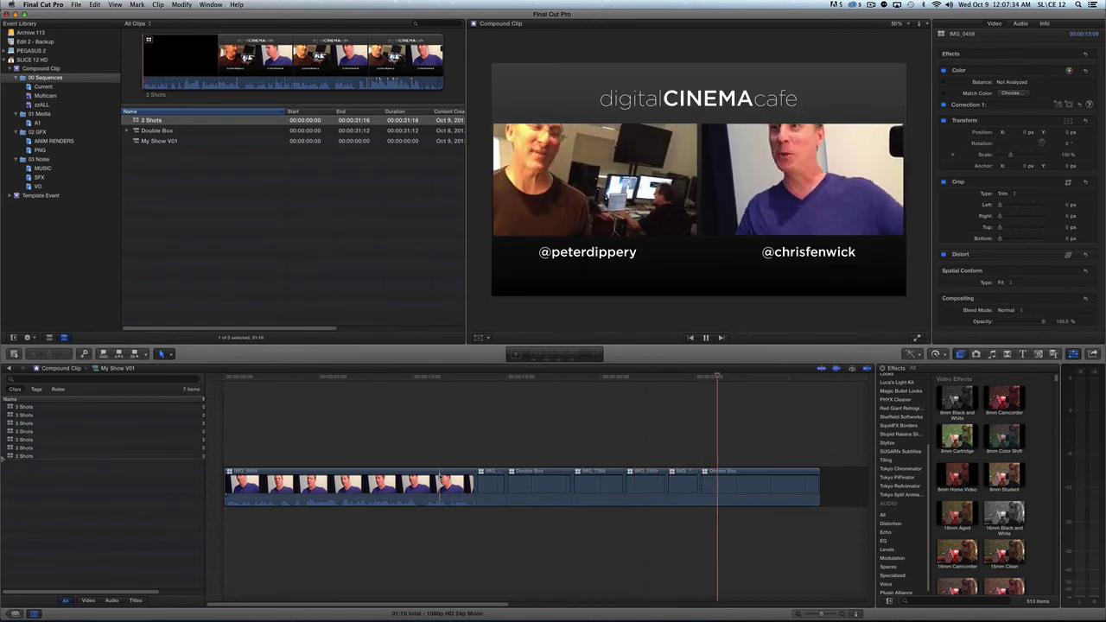
pyautogui.press('1')
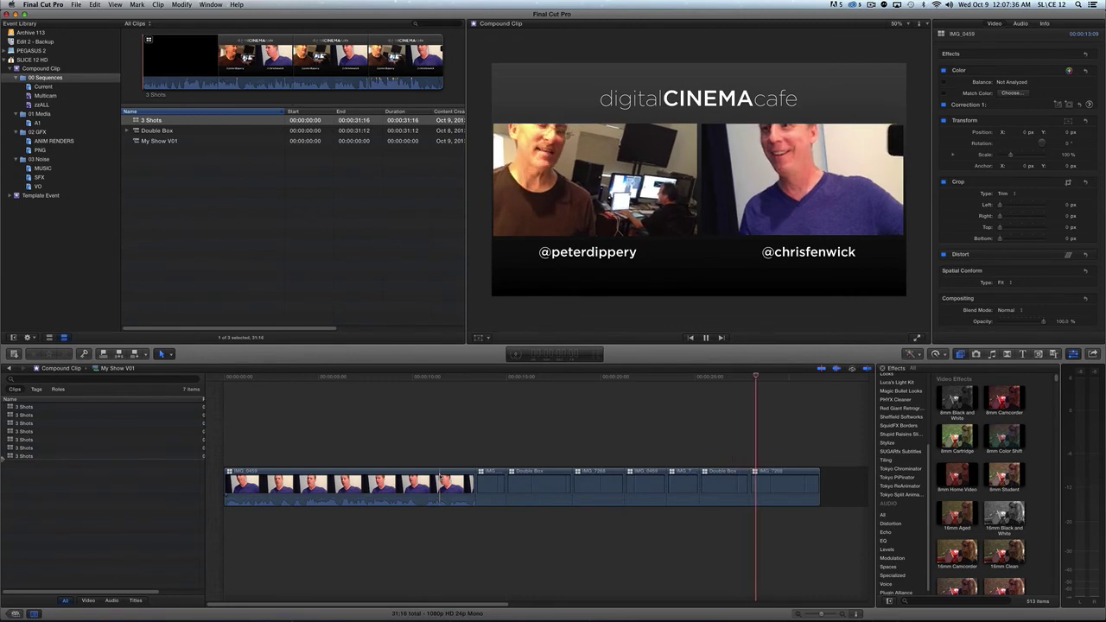
pyautogui.press('2')
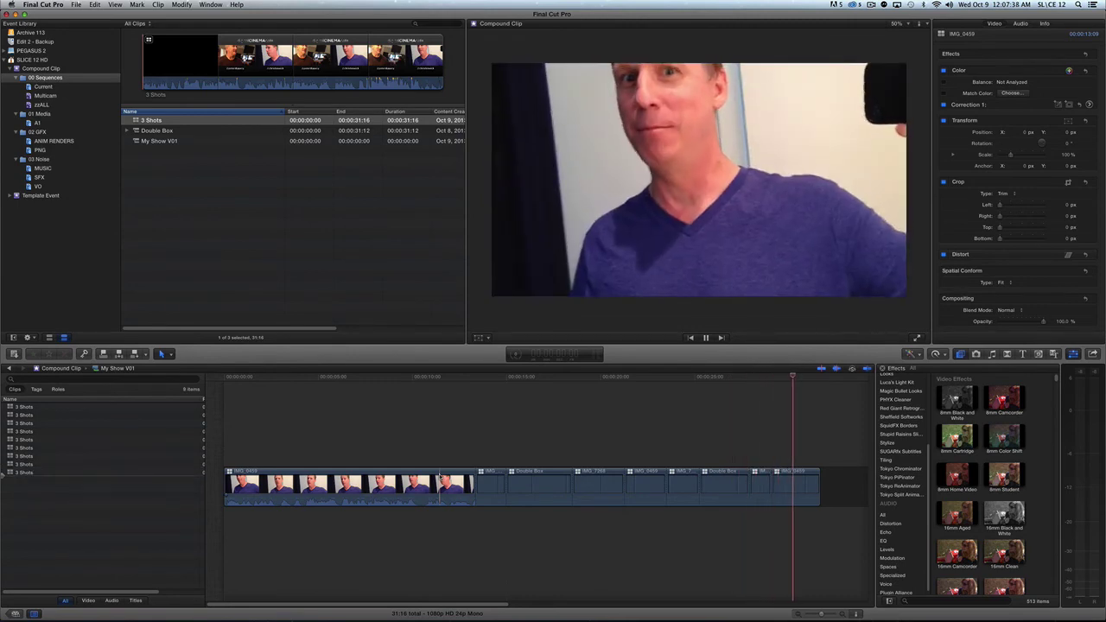